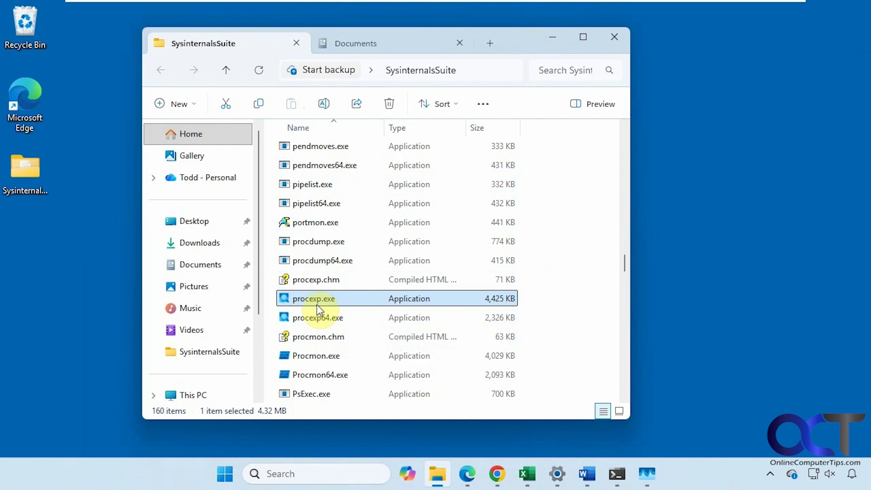
Run procexp.exe from SysinternalsSuite as administrator and approve the User Account Control prompt.
mouse_move(312, 300)
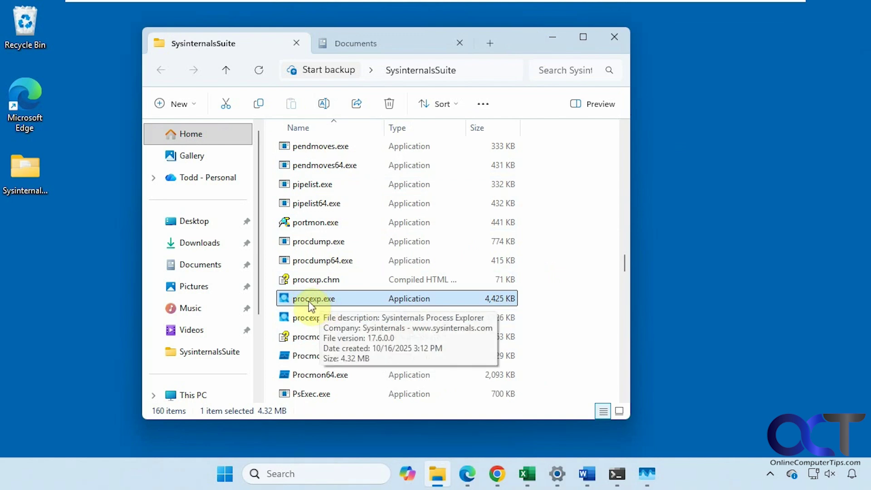
right_click(307, 301)
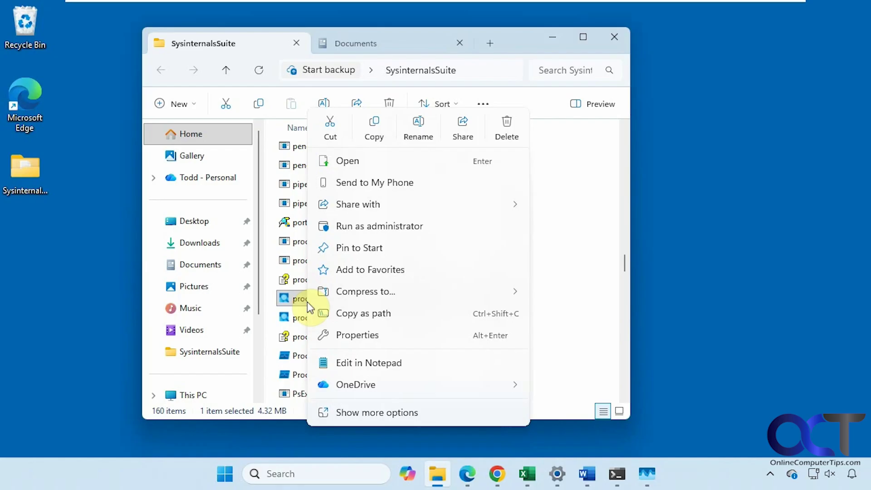
left_click(388, 230)
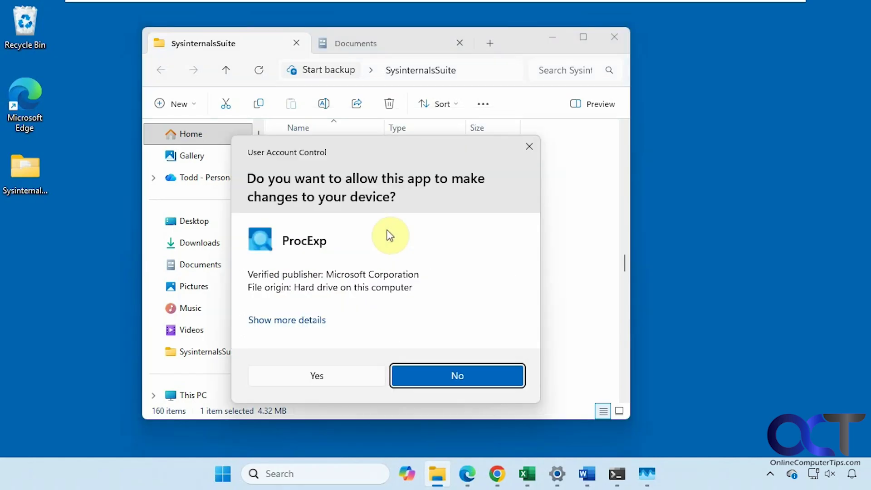
left_click(337, 376)
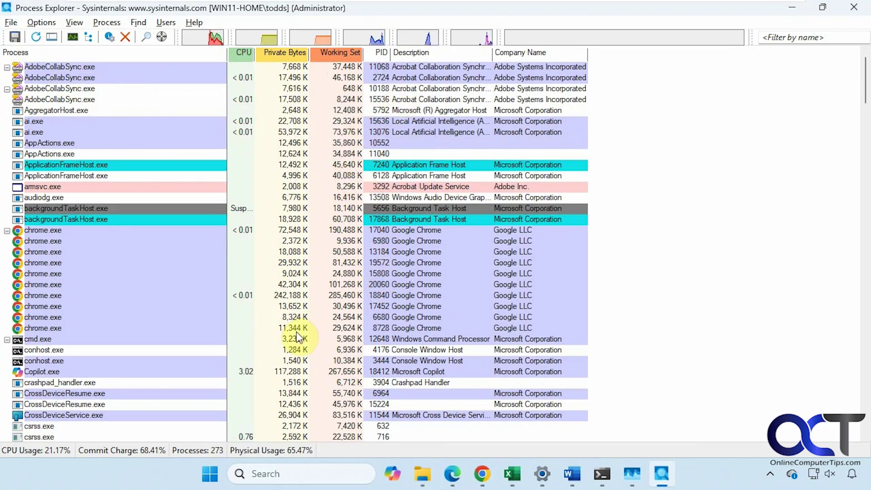
Check process command-line tooltips, then widen the Description column to show full descriptions.
mouse_move(182, 263)
mouse_move(133, 132)
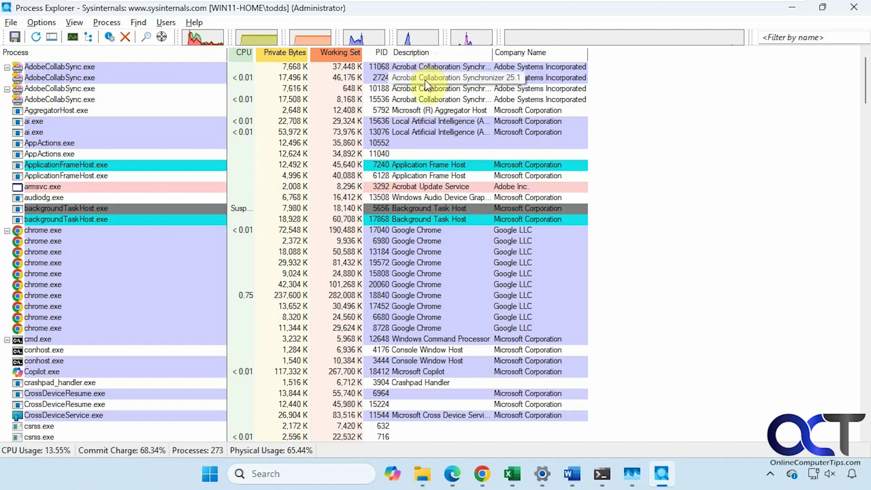
left_click_drag(493, 52, 514, 53)
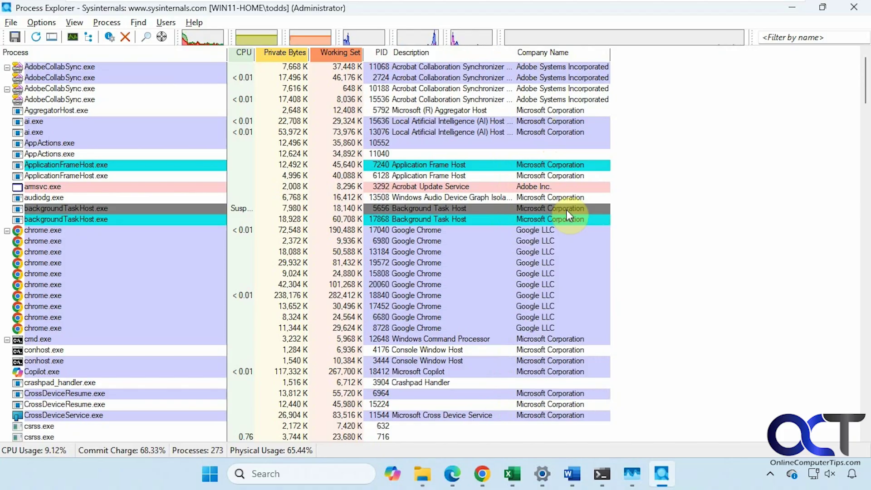
Add the Command Line column to the process list via View > Select Columns.
right_click(634, 52)
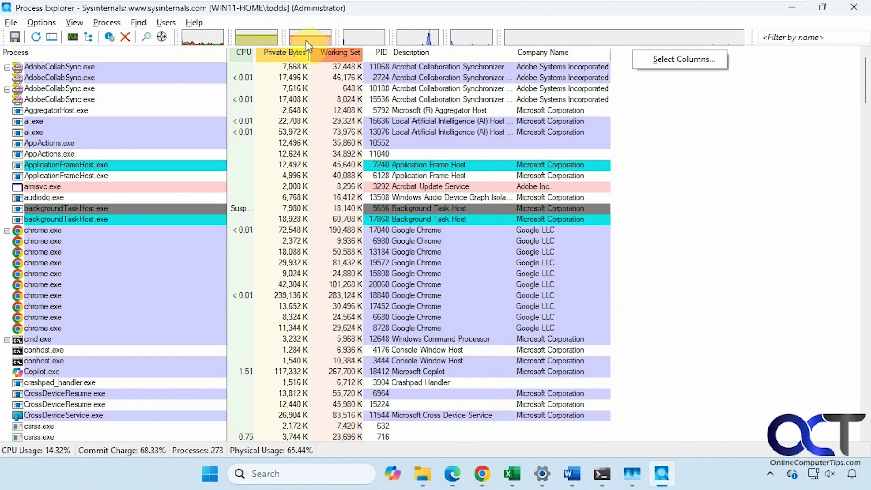
left_click(74, 22)
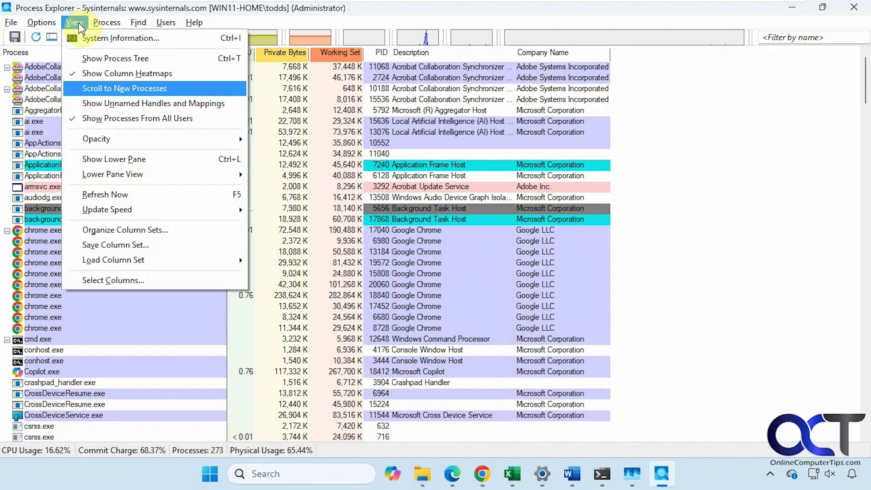
left_click(122, 282)
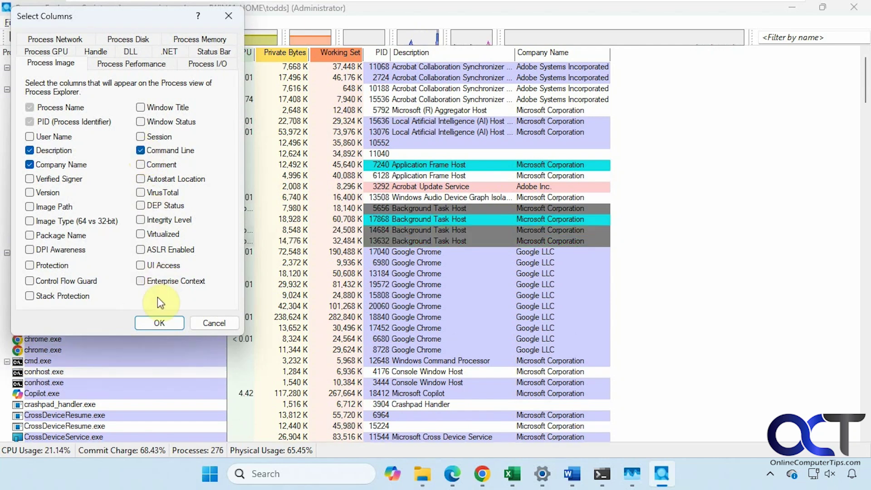
left_click(159, 323)
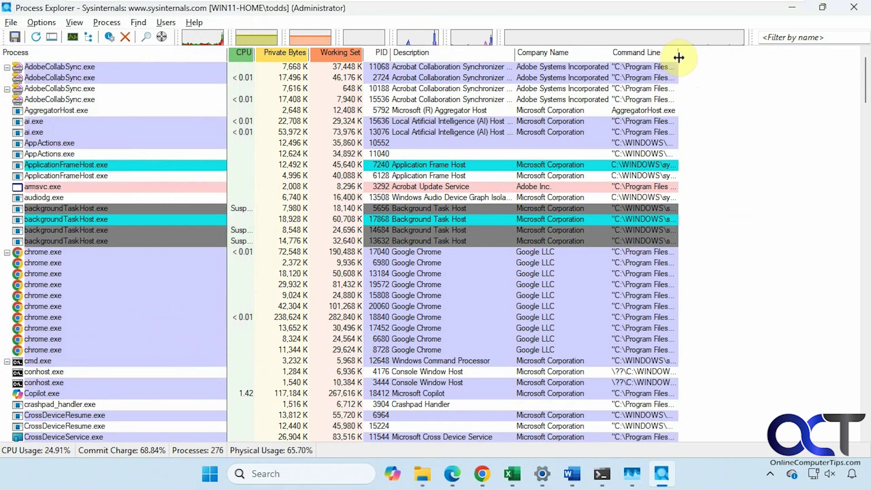
Widen the Command Line column, select chrome.exe (PID 15808) and open the File menu.
left_click_drag(679, 52, 756, 60)
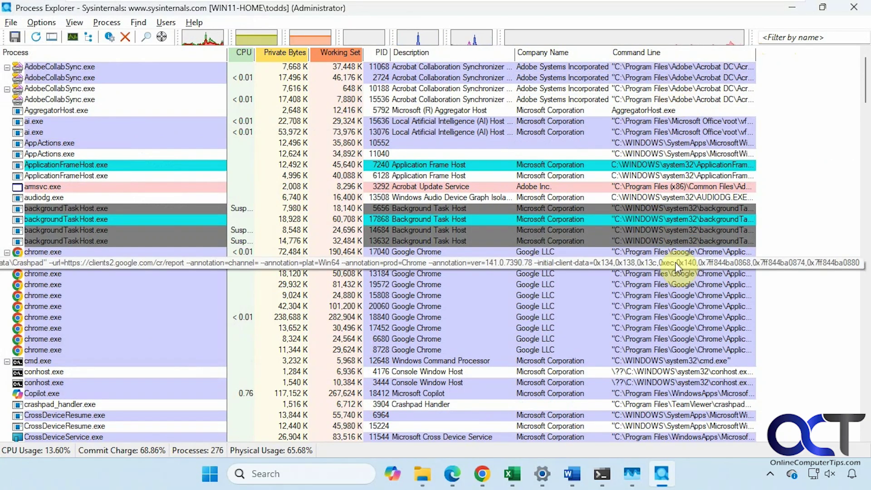
left_click(795, 294)
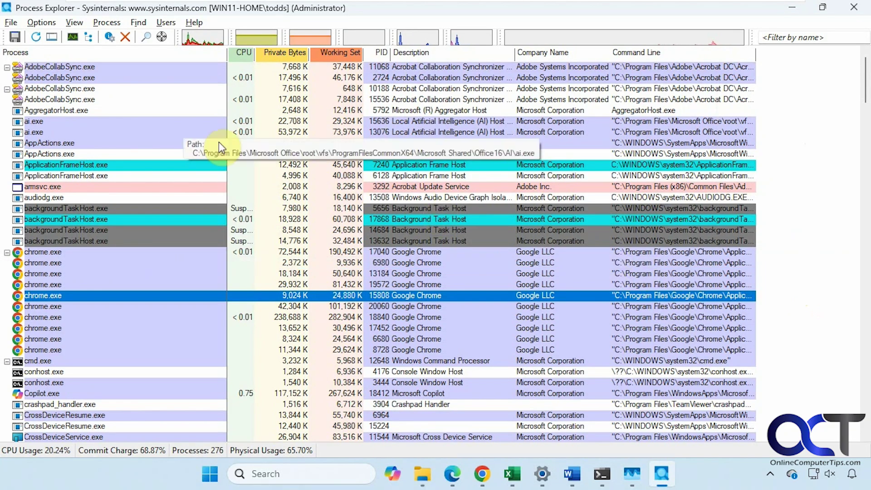
left_click(12, 22)
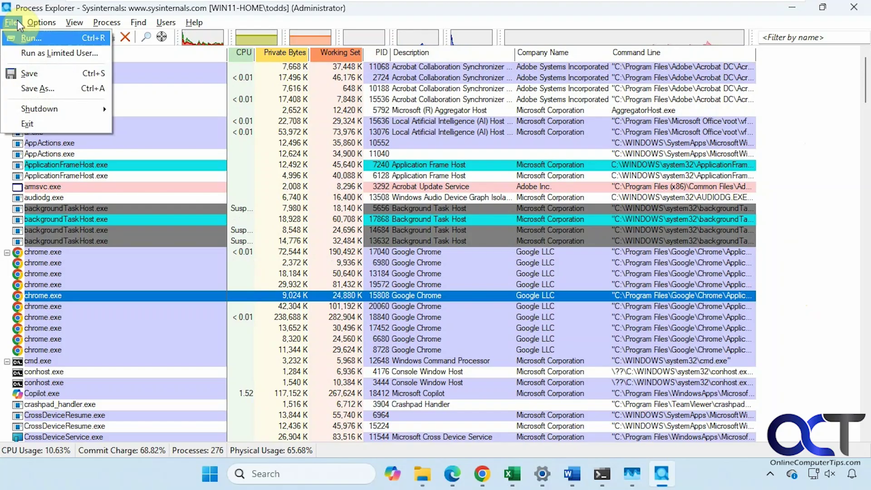
left_click(28, 41)
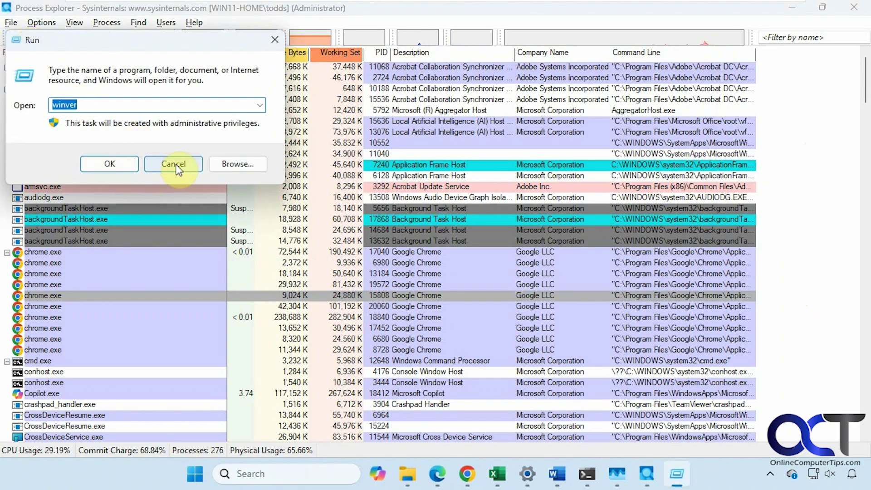
left_click(177, 161)
left_click(14, 20)
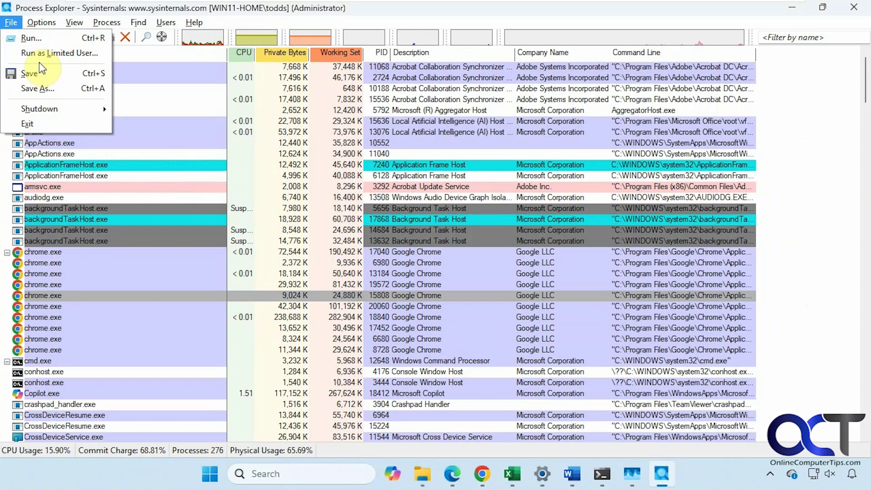
mouse_move(45, 106)
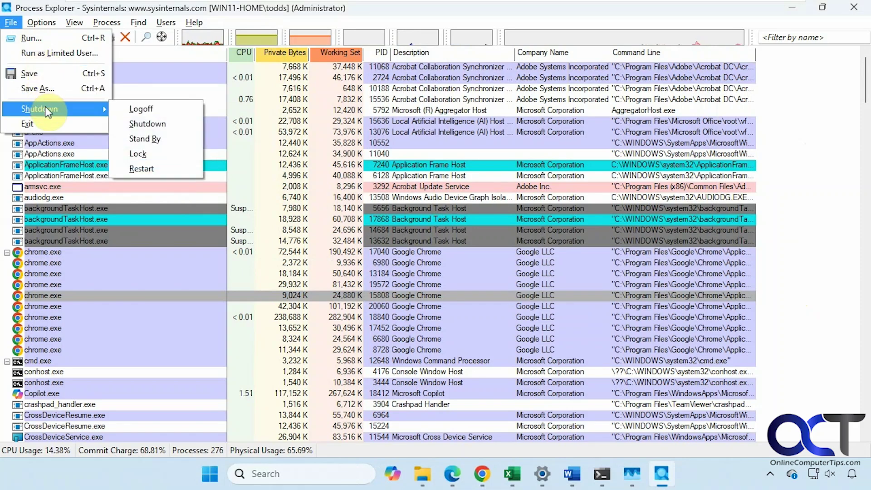
mouse_move(38, 21)
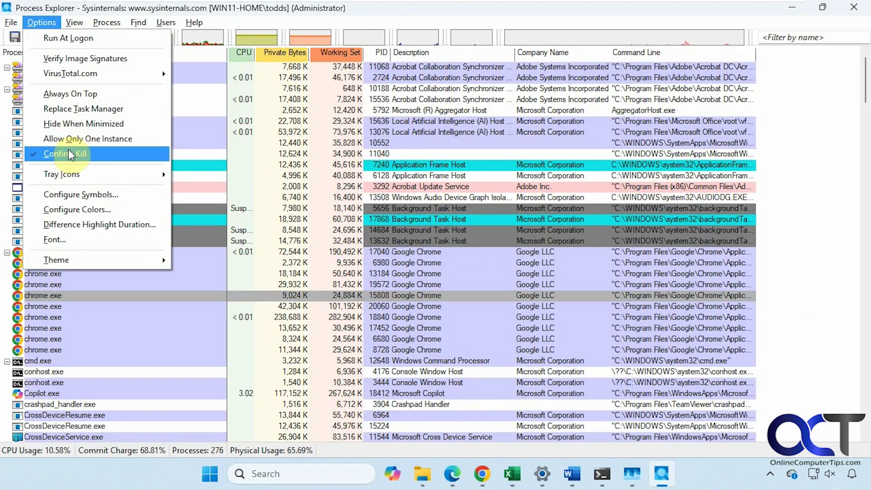
mouse_move(77, 178)
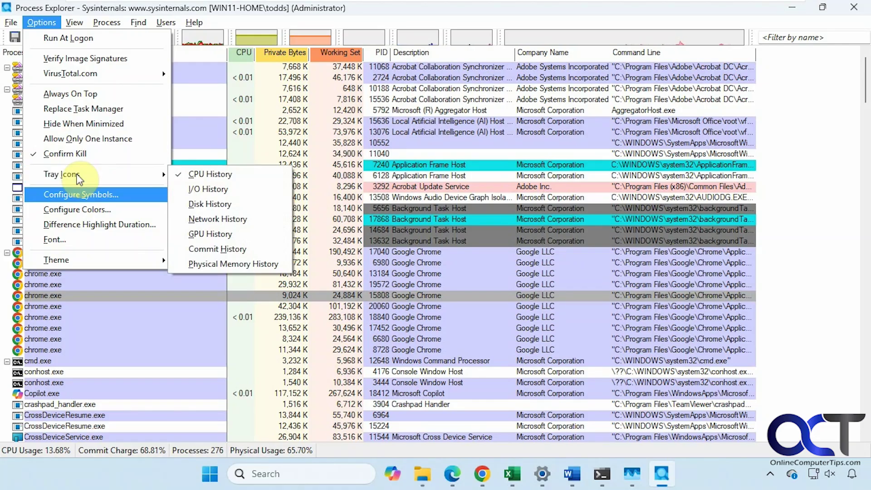
left_click(79, 209)
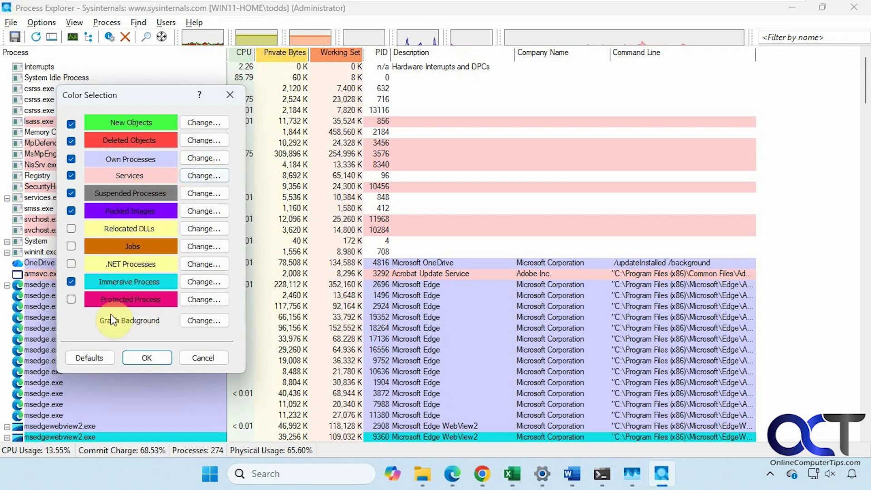
left_click(202, 359)
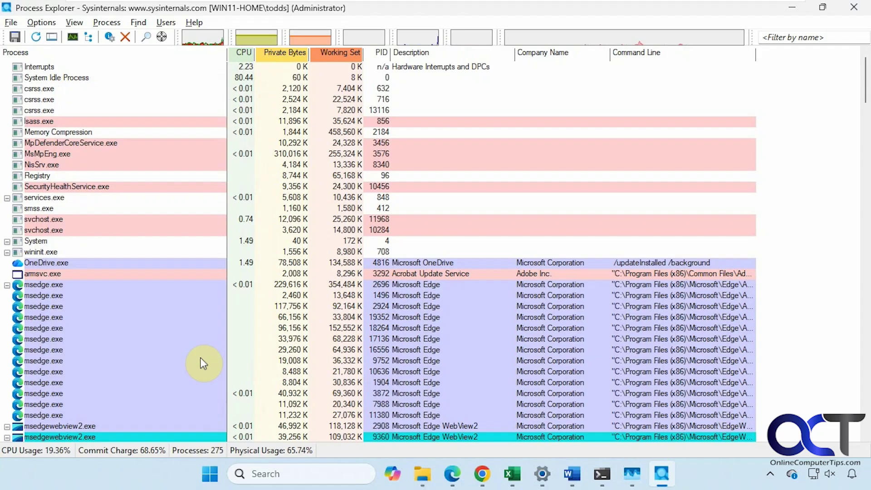
left_click(77, 23)
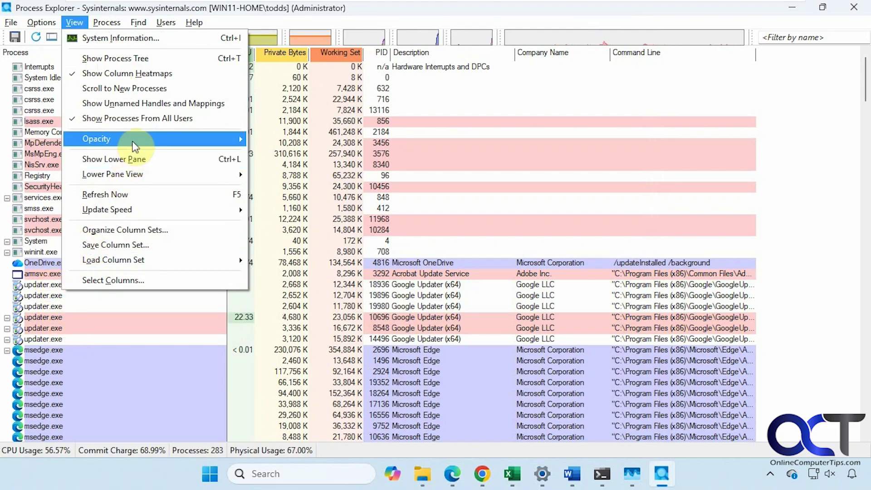
mouse_move(133, 139)
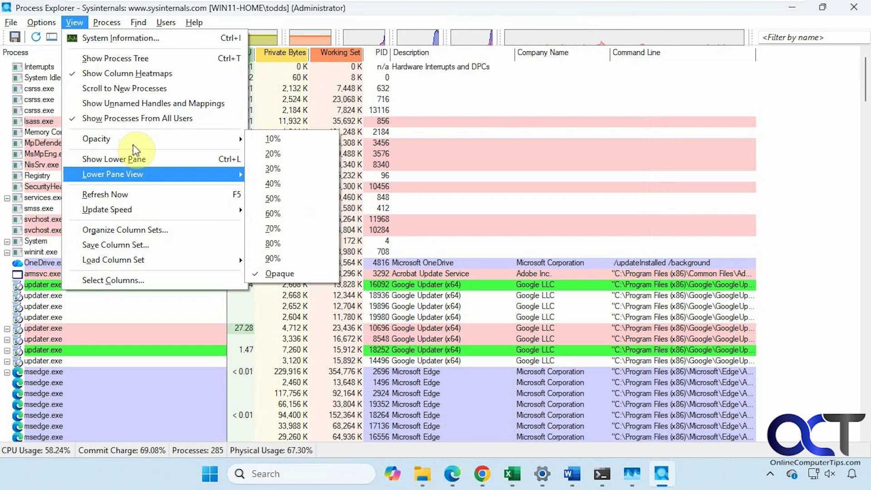
mouse_move(140, 204)
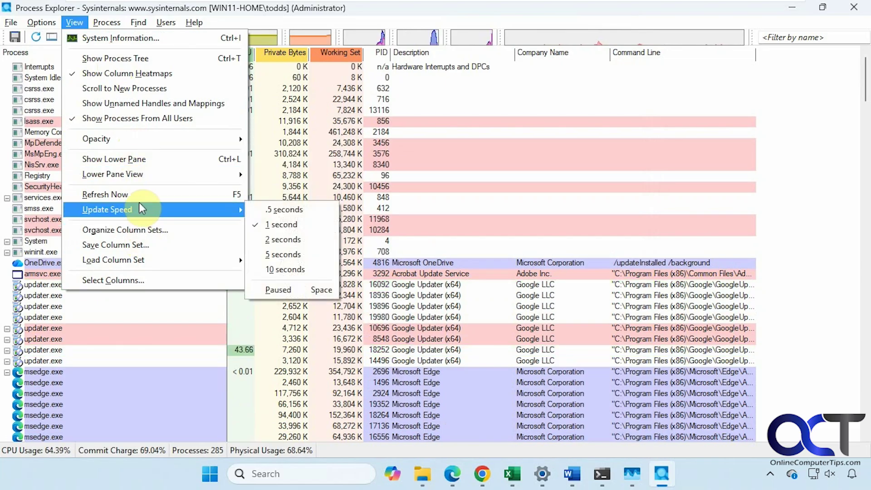
mouse_move(107, 24)
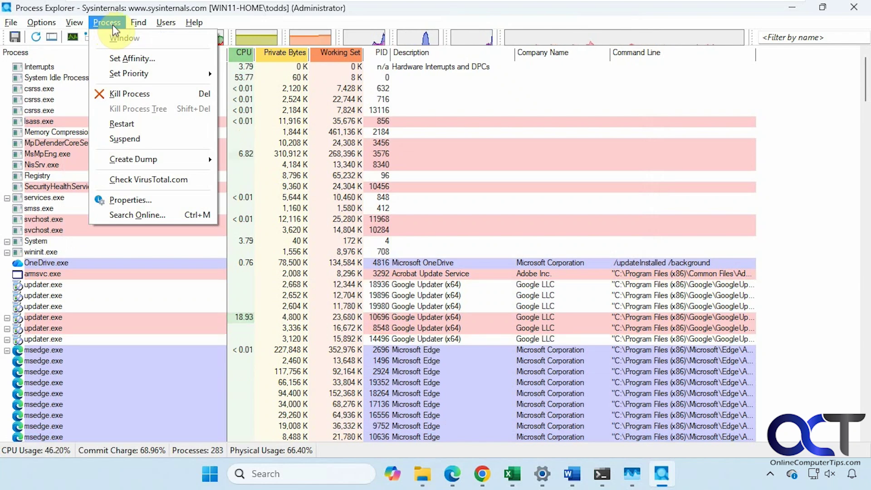
mouse_move(137, 28)
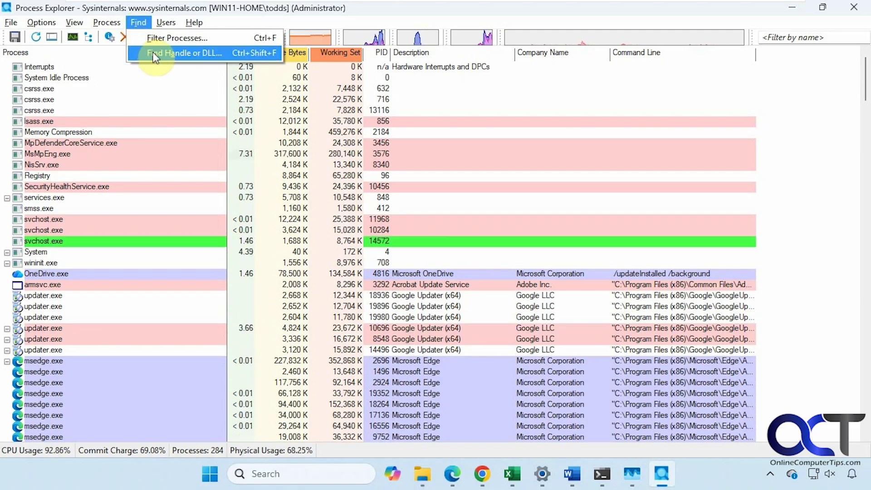
Search handles for brochure.docx and widen the Process column to reveal WINWORD.EXE, PID 18688.
left_click(153, 53)
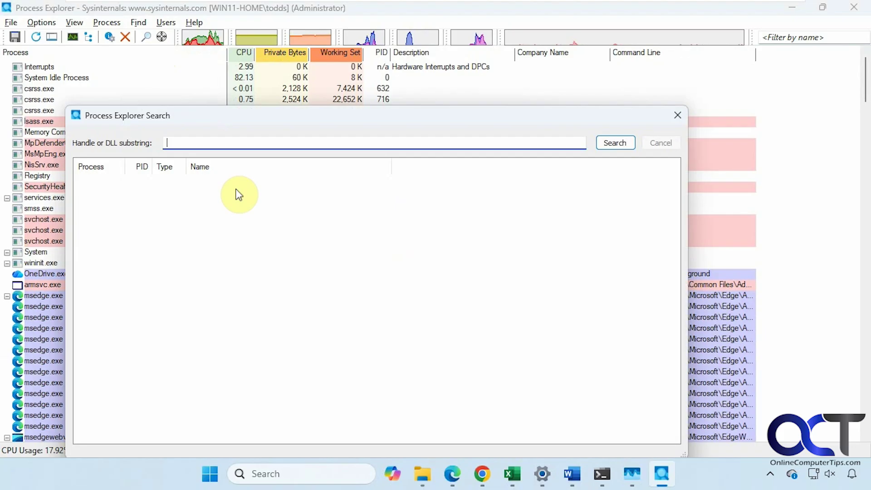
mouse_move(569, 479)
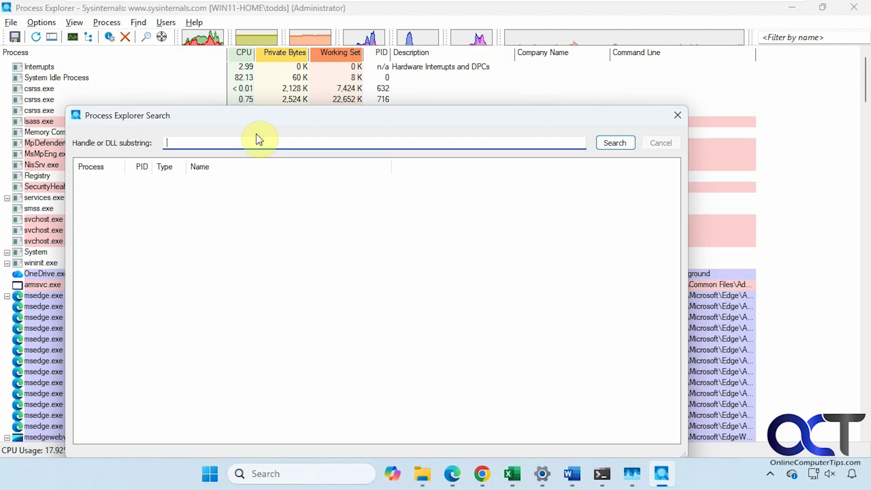
type("brochure.docx")
left_click(608, 141)
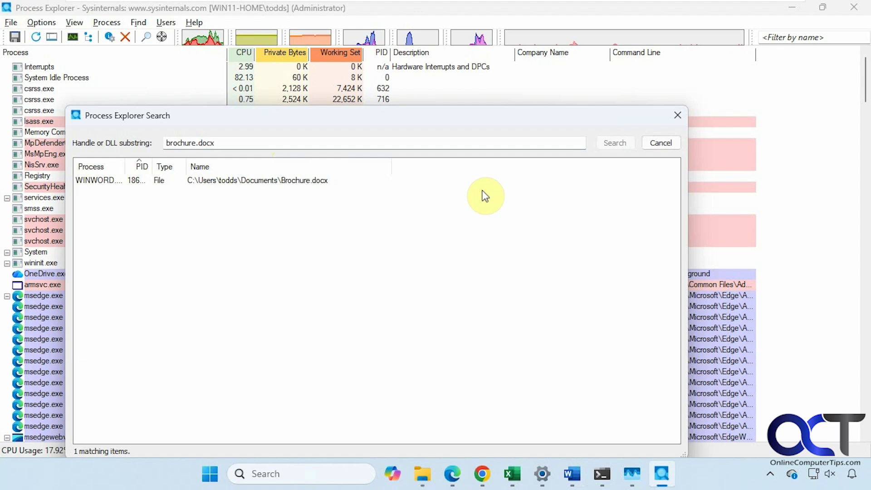
left_click_drag(125, 168, 156, 167)
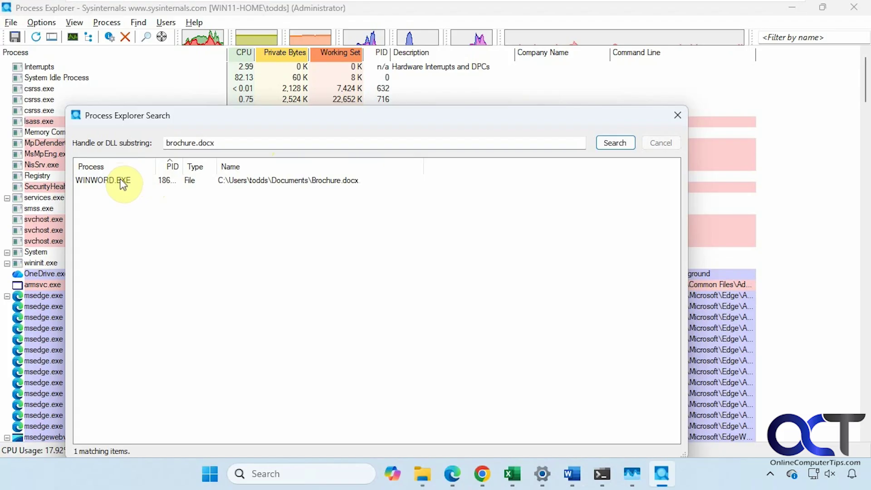
Jump from the WINWORD.EXE result to the Brochure.docx handle and review its Properties.
left_click(239, 179)
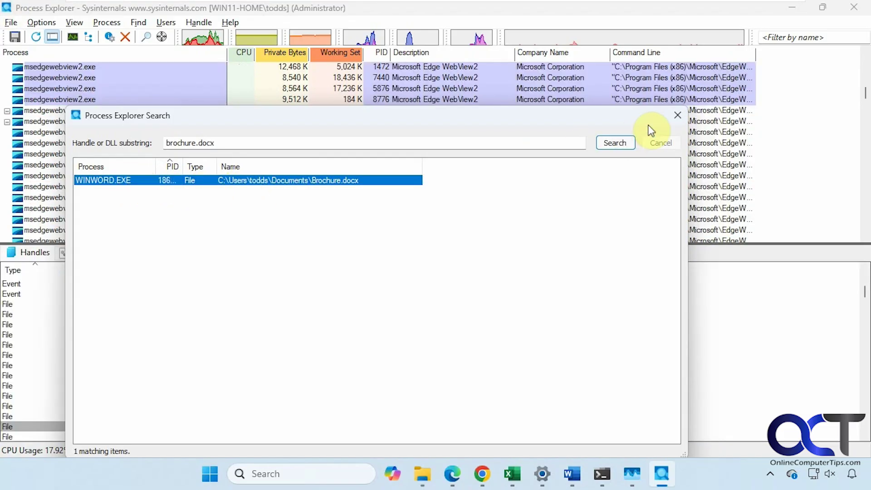
left_click(678, 116)
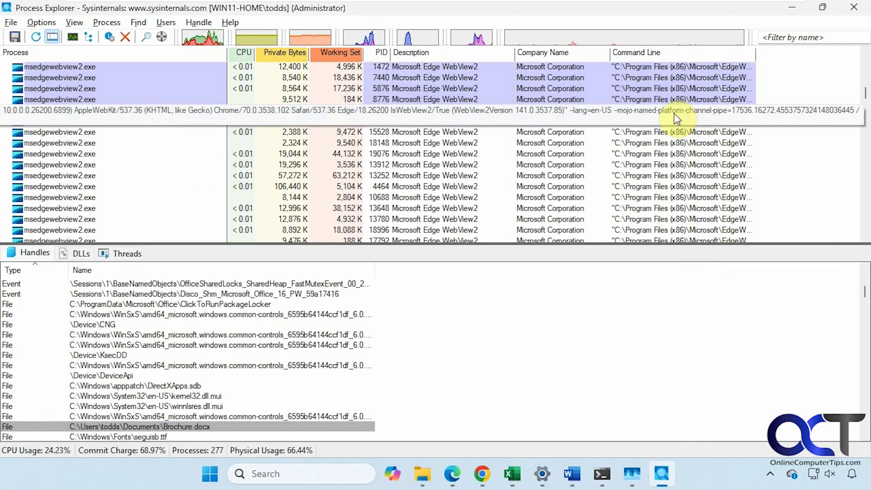
right_click(94, 427)
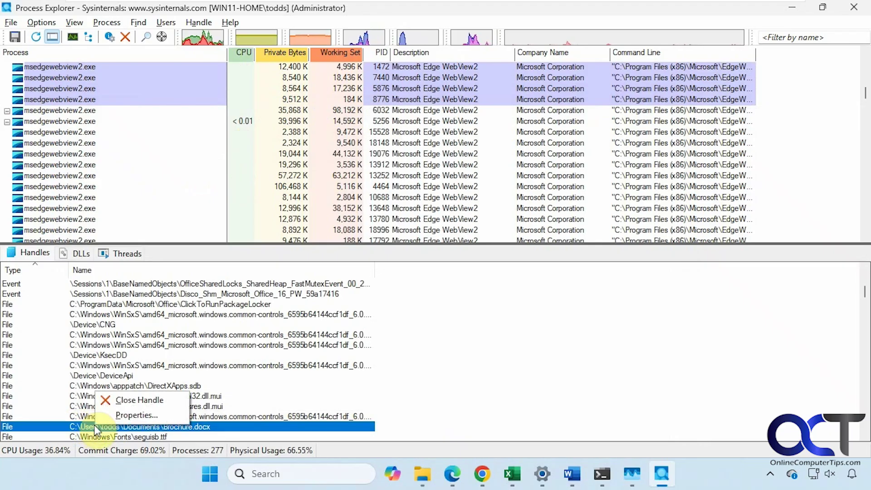
left_click(124, 414)
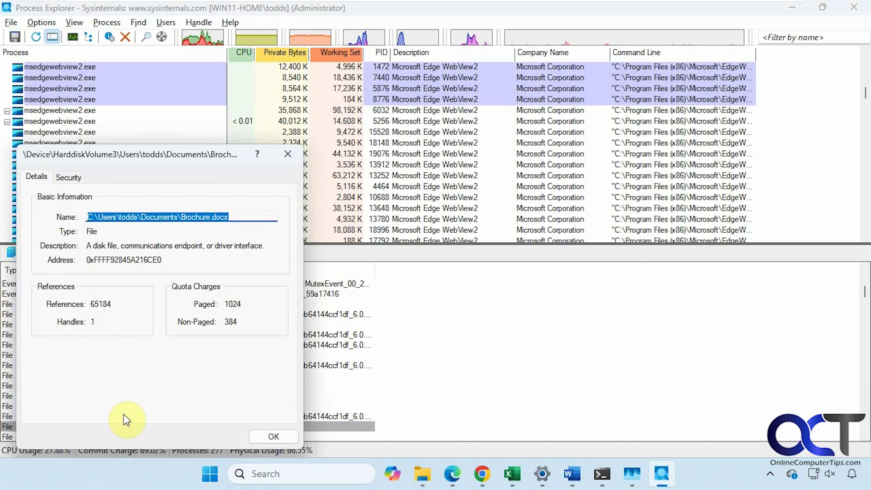
left_click(273, 437)
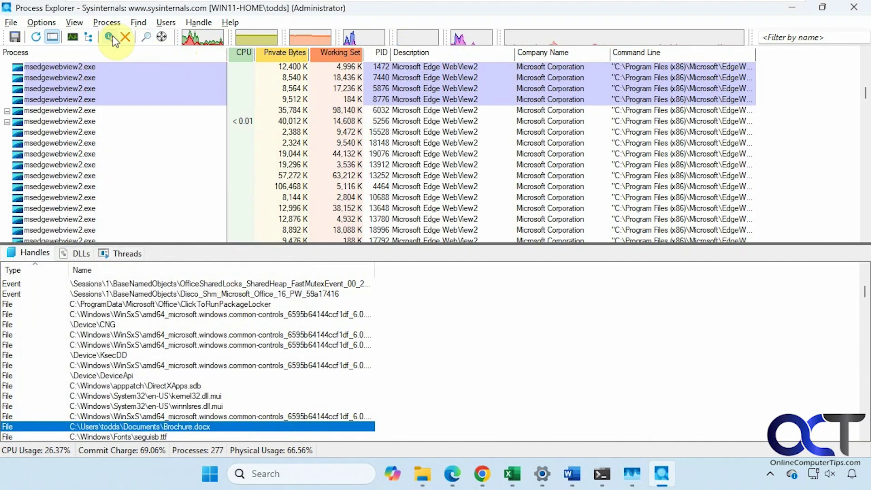
left_click(74, 22)
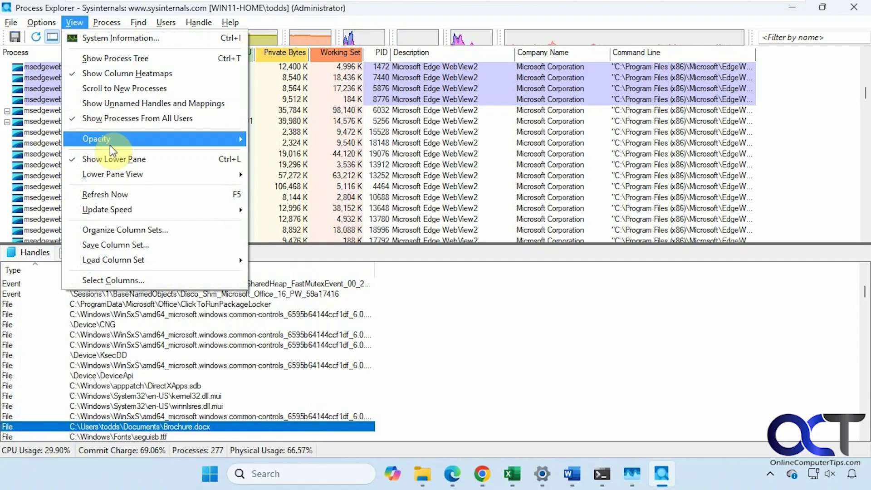
Hide the lower handles pane, select AdobeCollabSync.exe, then show the lower pane again.
left_click(100, 158)
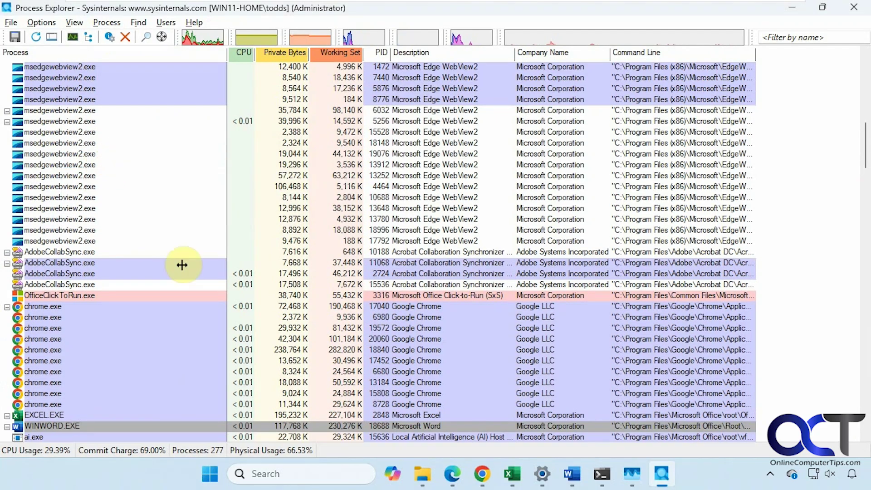
left_click(70, 263)
left_click(78, 24)
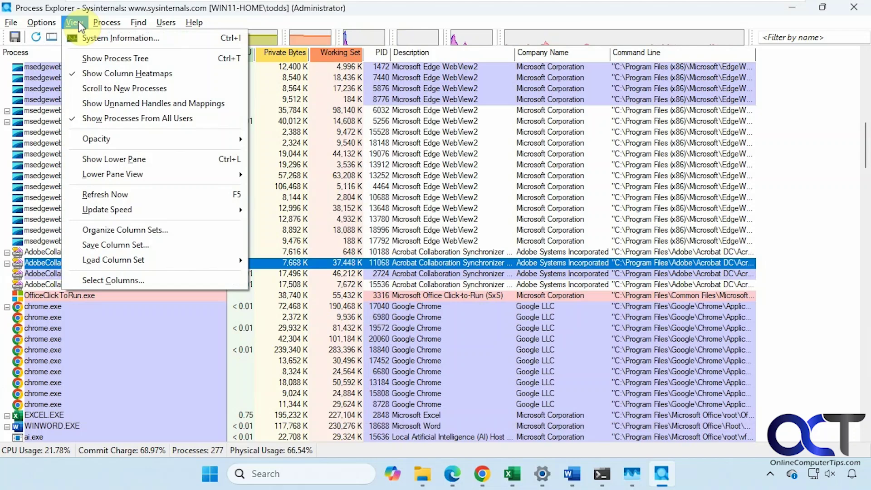
left_click(107, 160)
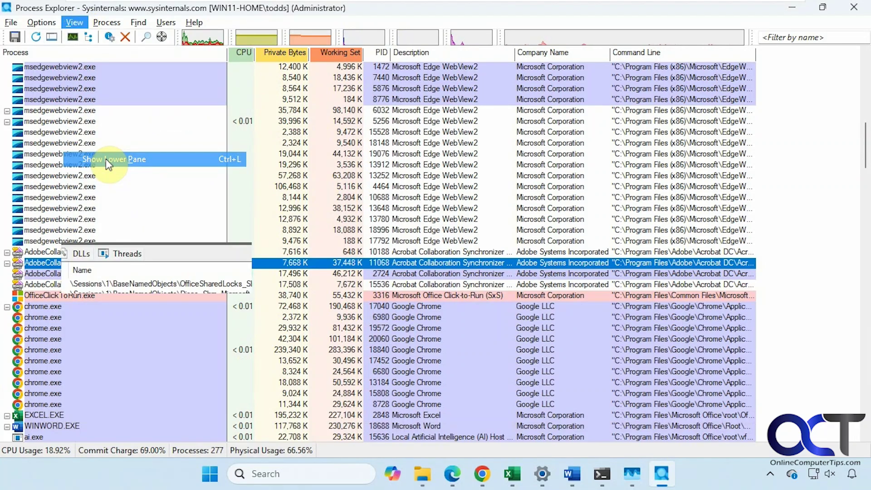
View handles of msedgewebview2.exe and AdobeCollabSync.exe PIDs 2724 and 10188.
left_click(107, 175)
scroll(108, 194, "down", 3)
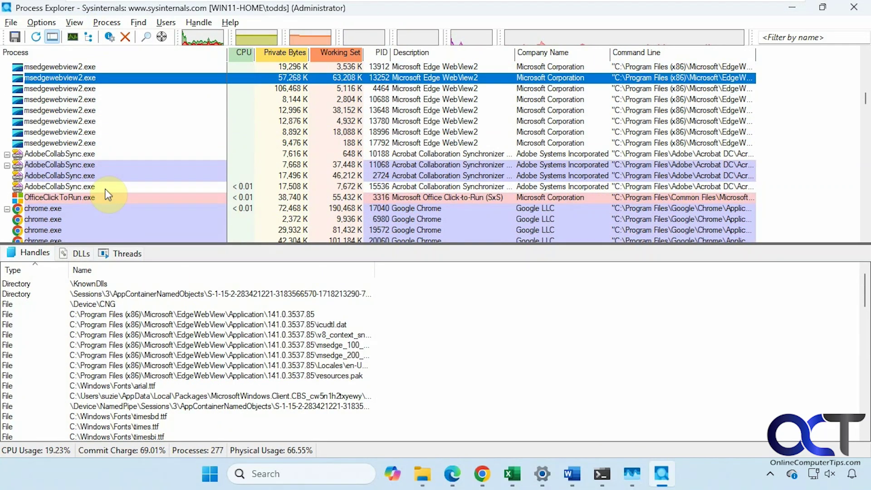
left_click(91, 176)
left_click(89, 155)
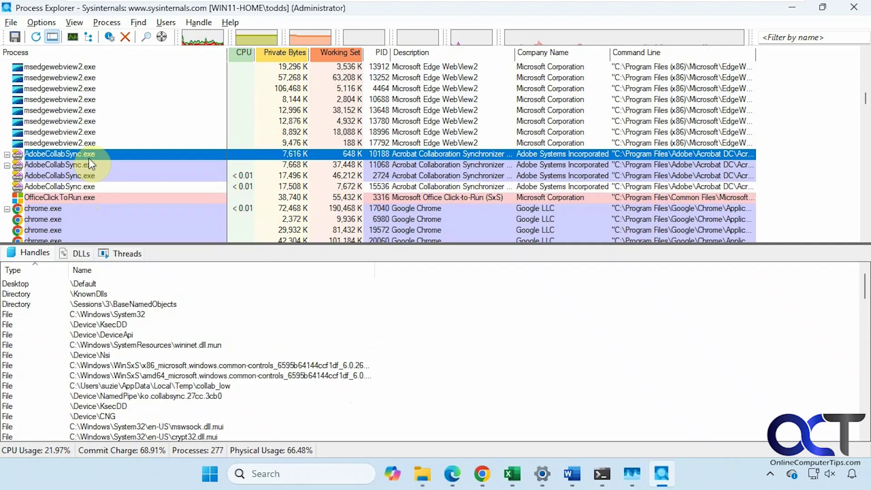
scroll(131, 322, "down", 2)
scroll(131, 324, "down", 5)
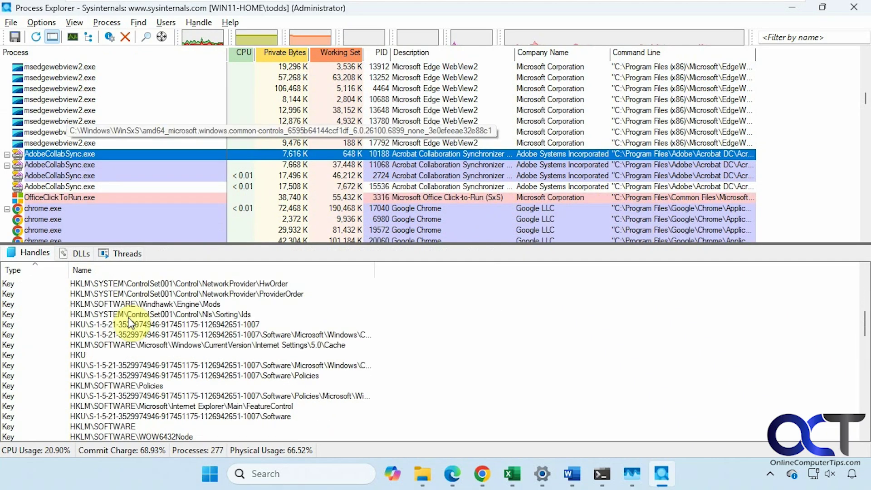
scroll(131, 327, "up", 2)
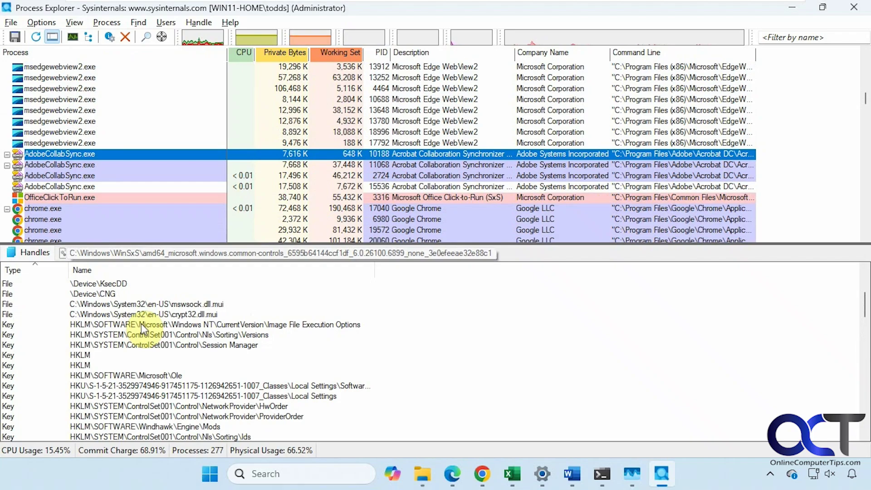
scroll(141, 323, "down", 8)
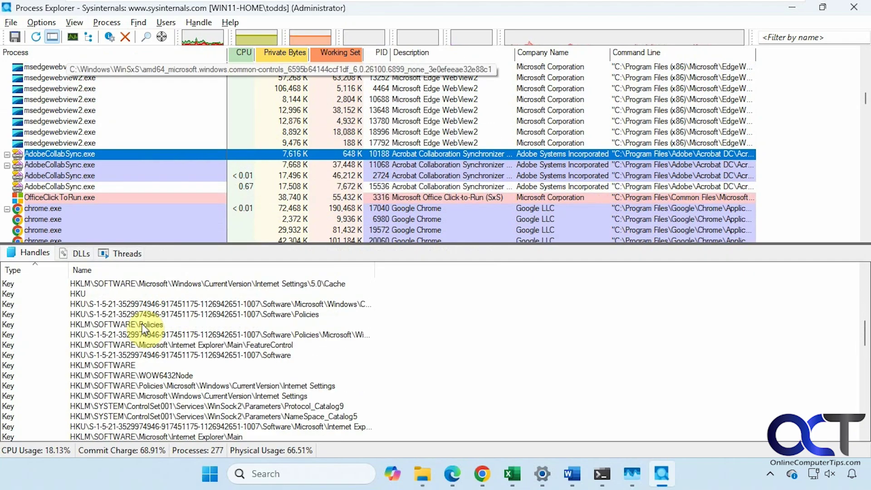
scroll(141, 324, "down", 10)
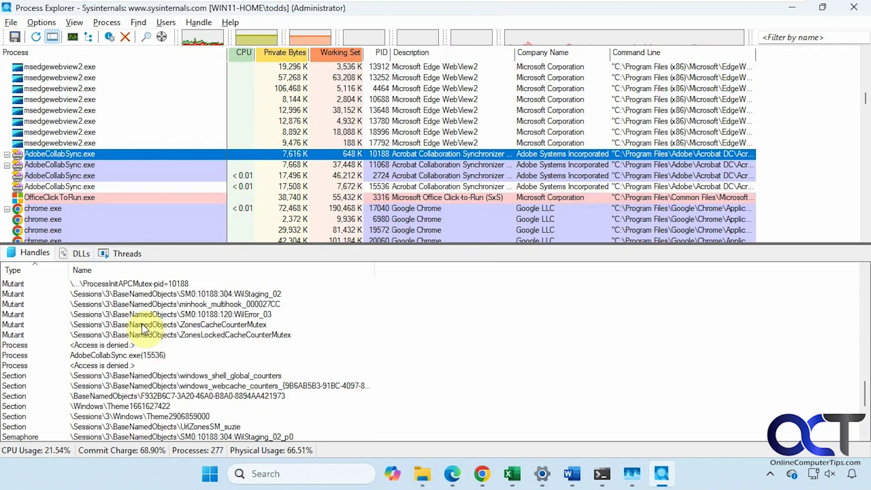
scroll(145, 329, "down", 4)
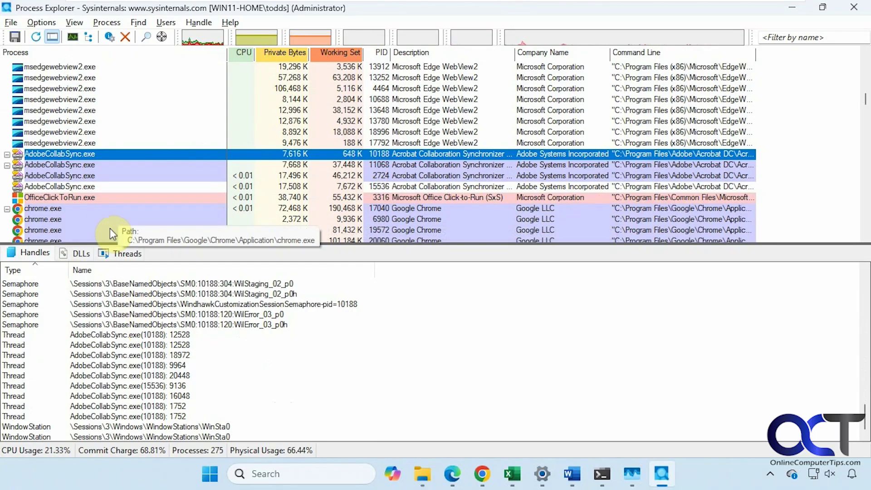
Browse the handles of chrome.exe, WINWORD.EXE, EXCEL.EXE and FileCoAuth.exe.
left_click(72, 210)
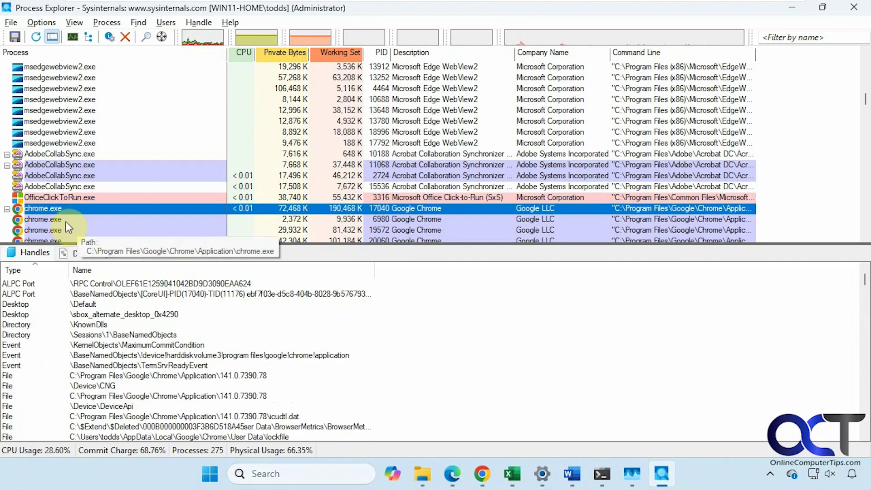
scroll(86, 222, "down", 2)
scroll(86, 221, "down", 4)
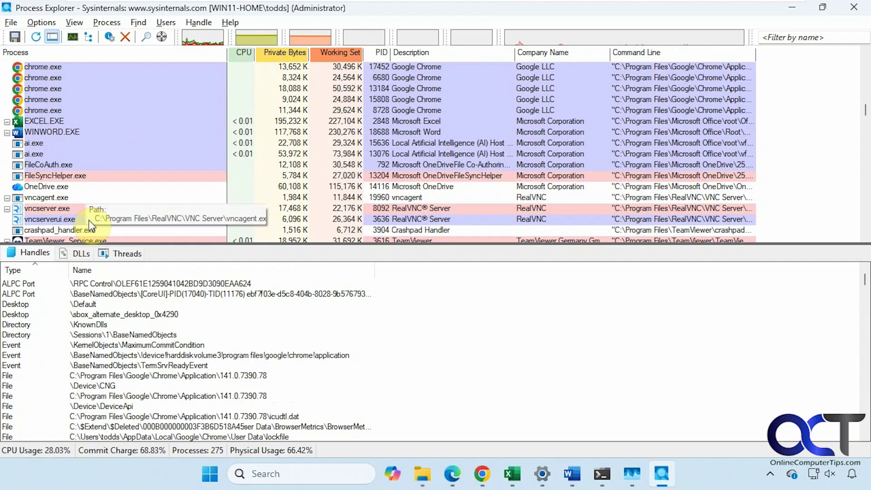
left_click(53, 131)
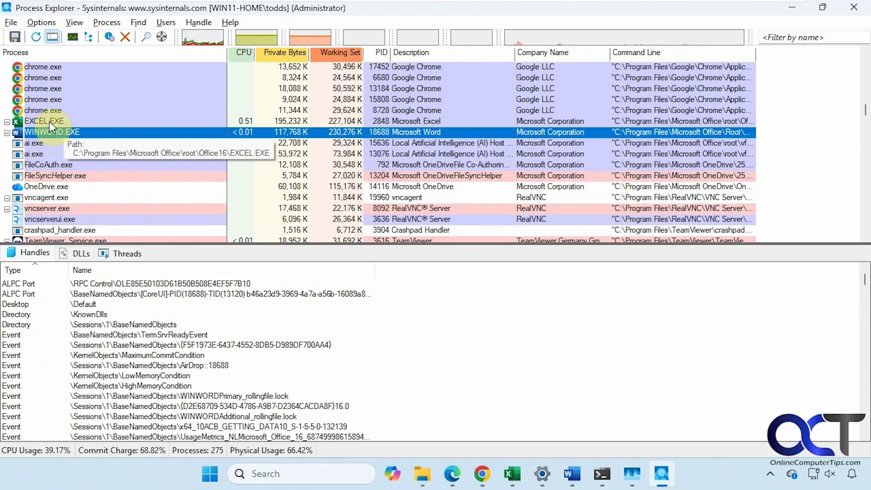
left_click(49, 120)
left_click(56, 165)
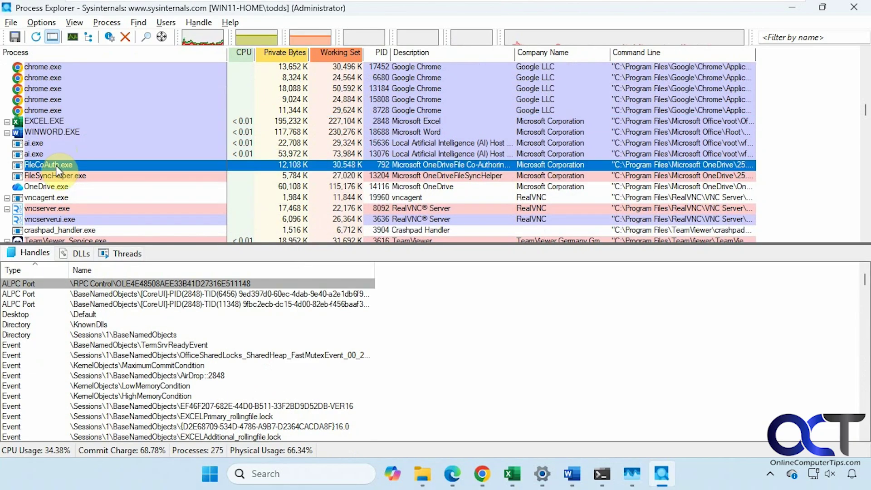
Switch FileCoAuth.exe's lower pane between its DLLs, Threads and Handles views.
left_click(74, 22)
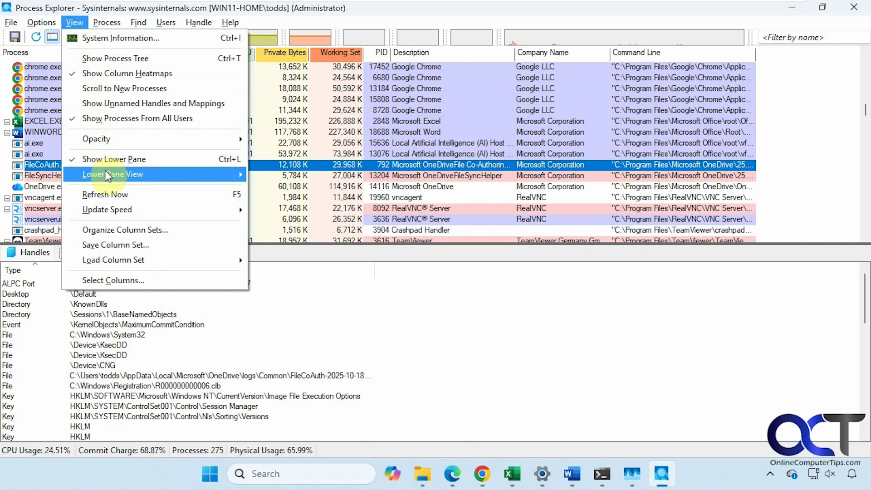
mouse_move(105, 175)
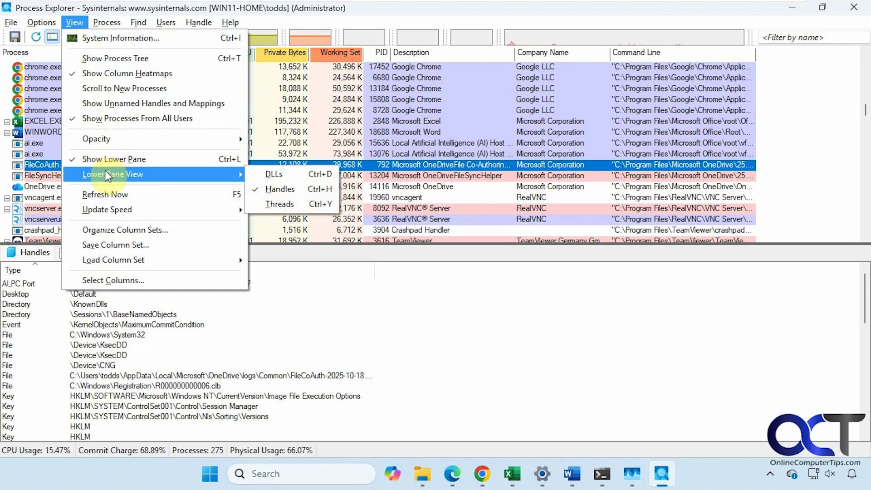
left_click(267, 173)
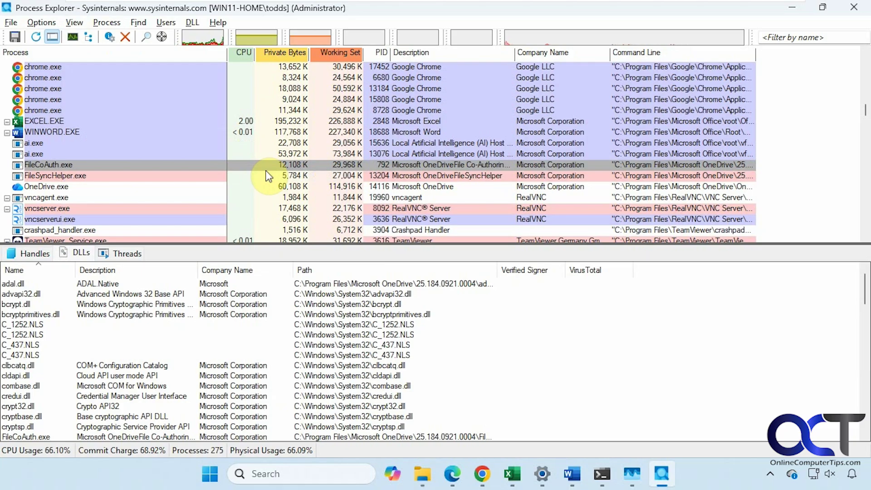
left_click(123, 253)
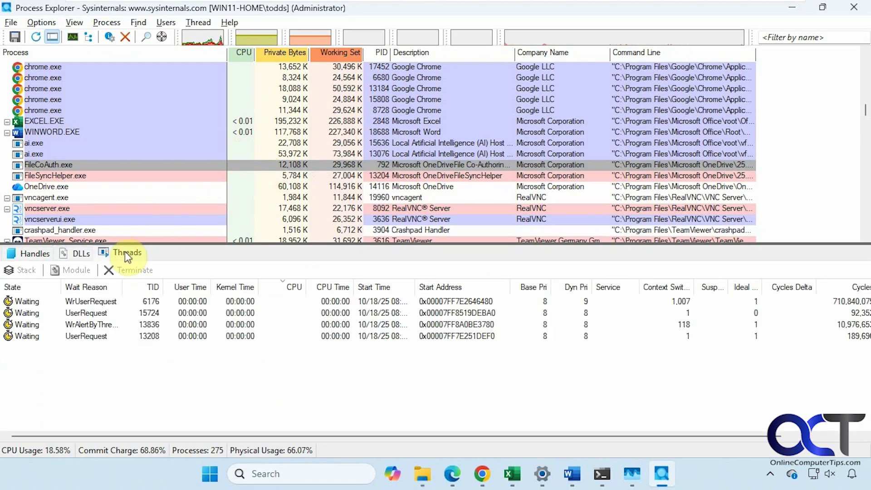
left_click(83, 253)
left_click(28, 255)
left_click(78, 253)
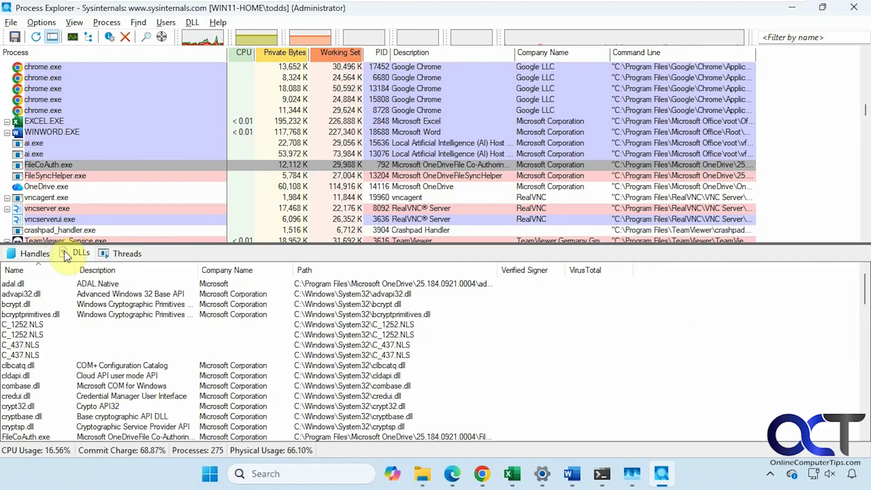
left_click(127, 252)
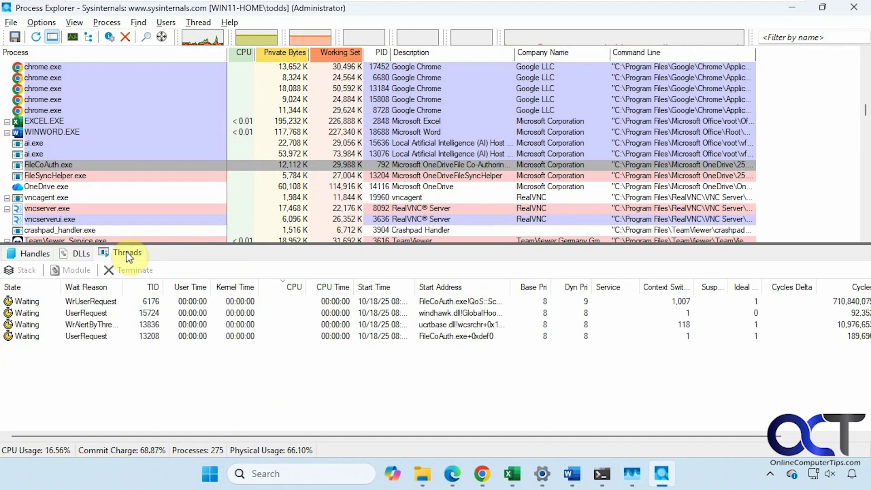
left_click(88, 254)
left_click(33, 253)
Turn off View > Show Lower Pane so only the process list remains.
left_click(80, 23)
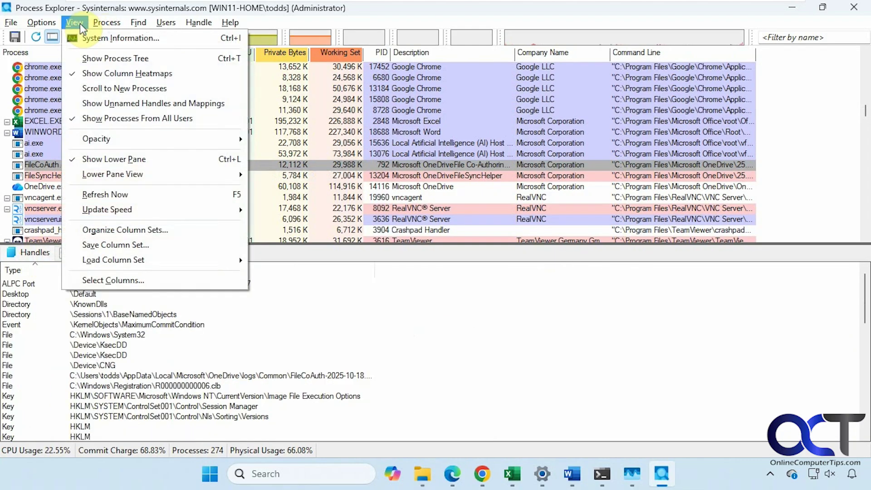
left_click(109, 157)
left_click(178, 25)
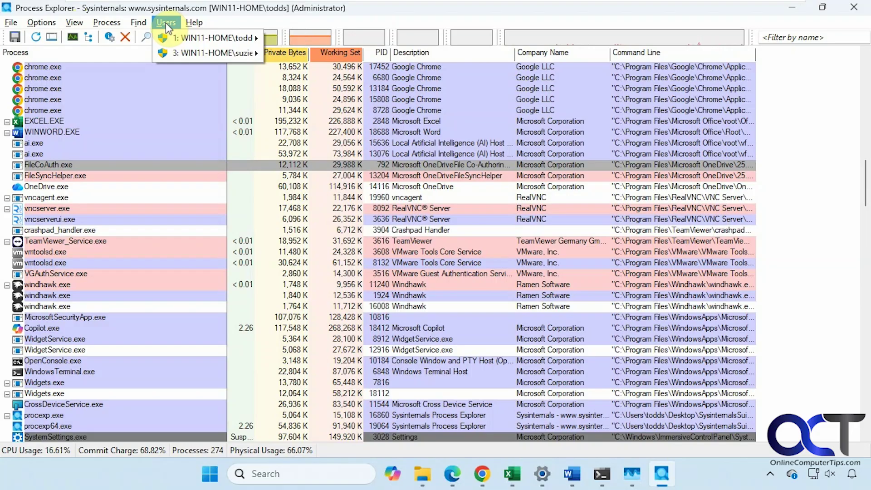
mouse_move(176, 36)
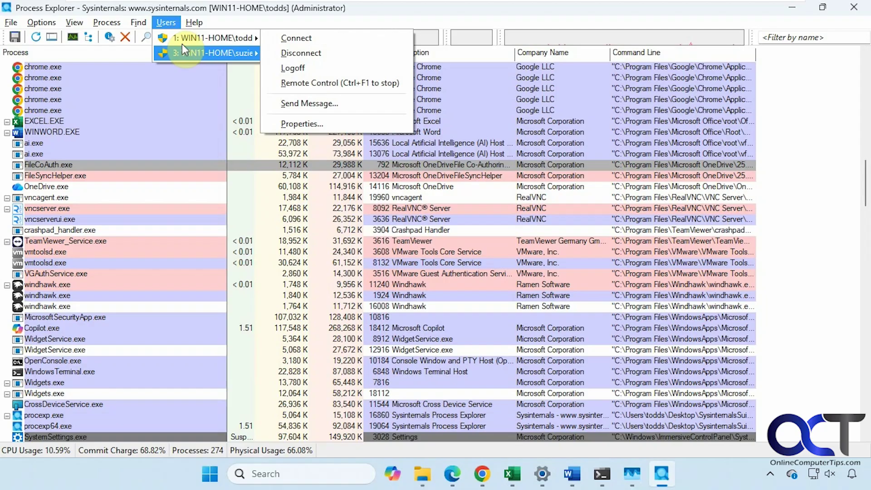
mouse_move(184, 54)
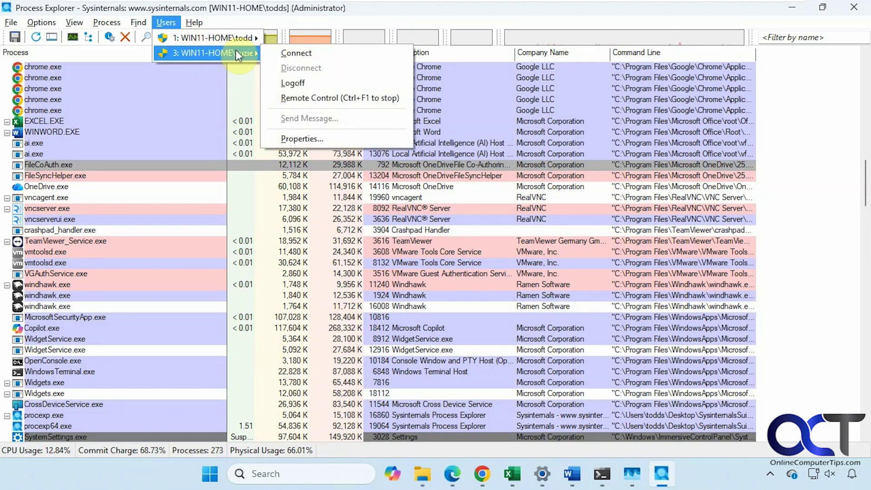
left_click(282, 52)
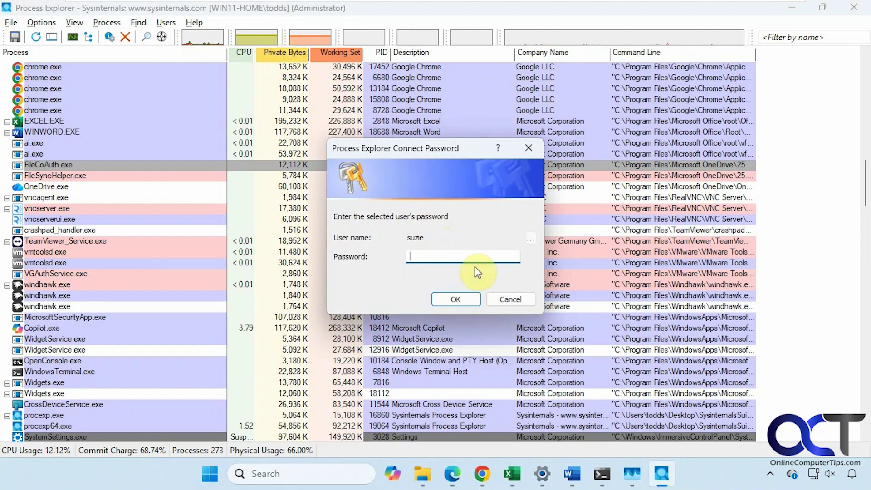
left_click(510, 299)
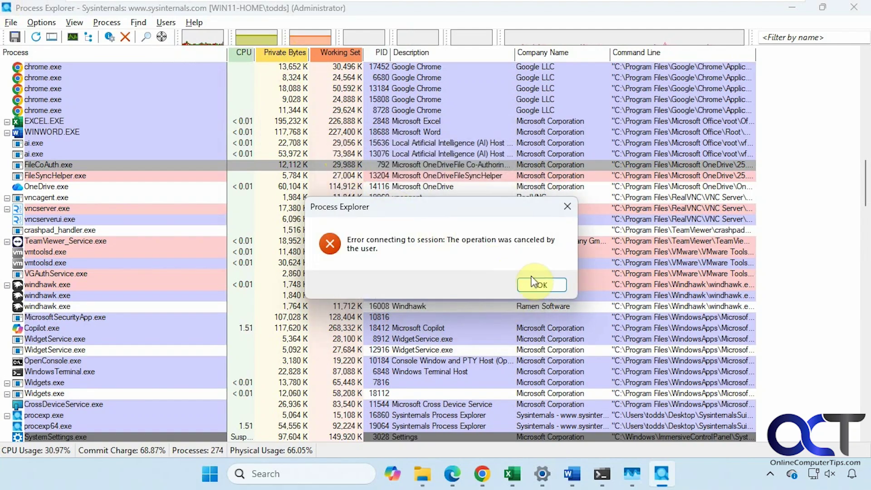
left_click(530, 285)
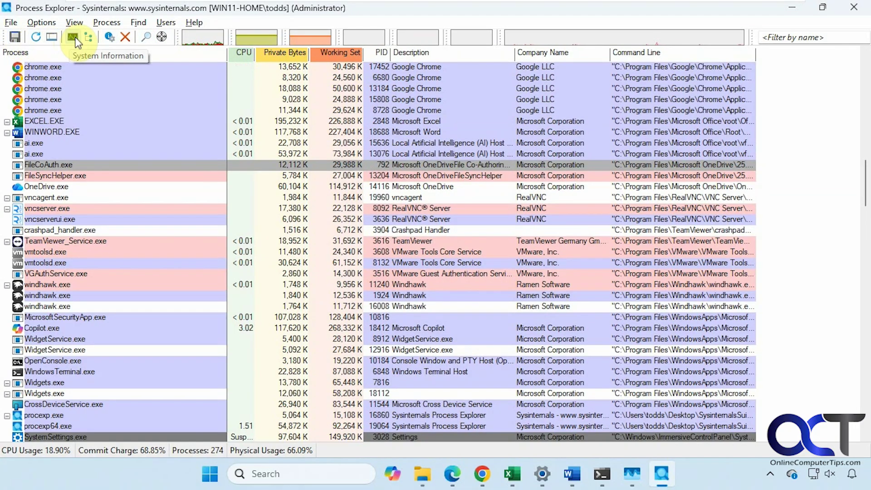
Open FileCoAuth.exe's Properties, see no TCP/IP connections, and close the window.
left_click(107, 38)
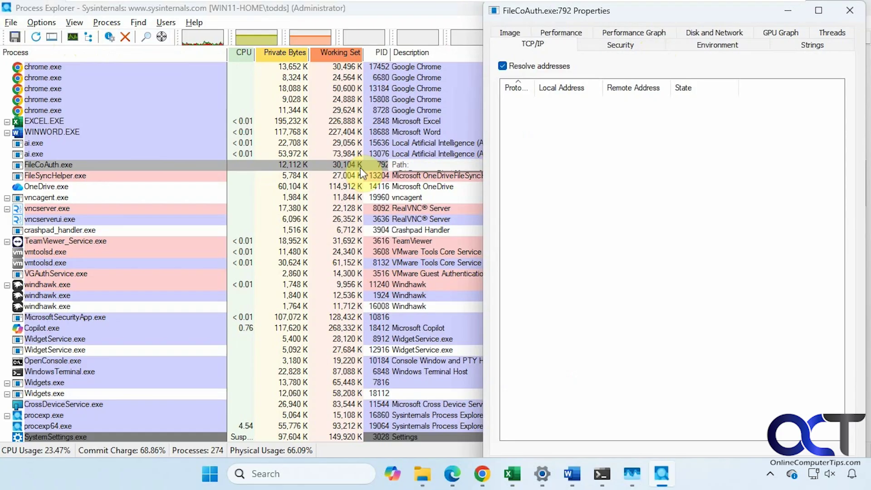
left_click(851, 10)
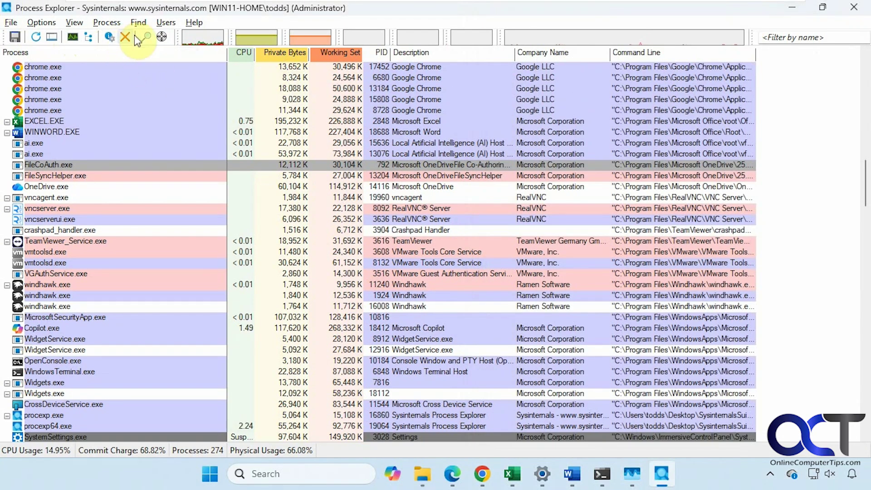
Drag the Find Window crosshair onto File Explorer, then bring Word forward, narrowed and lowered.
left_click(160, 37)
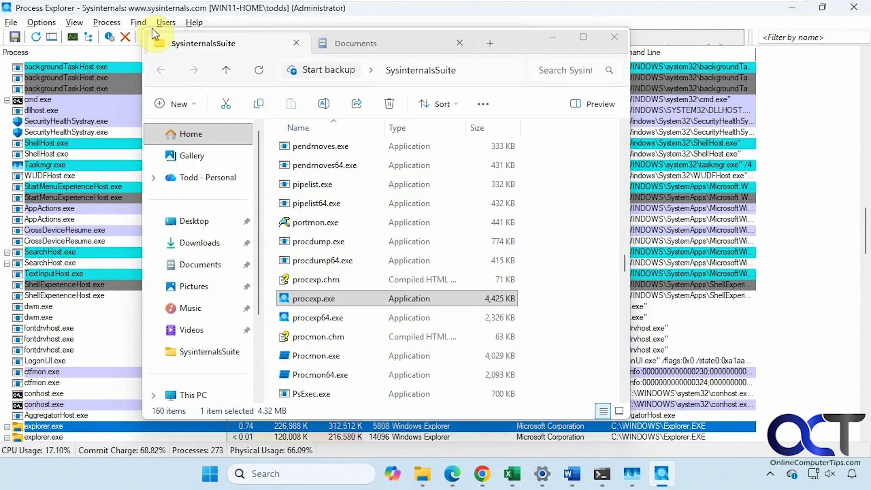
left_click_drag(151, 28, 524, 298)
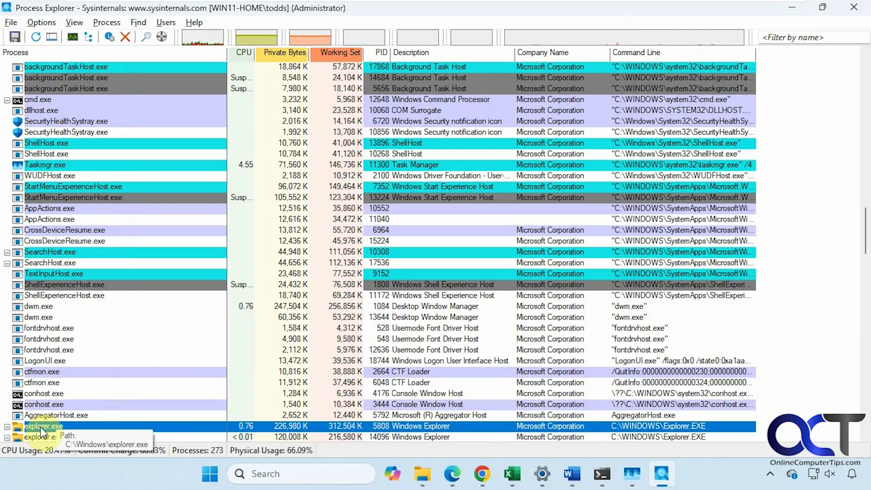
left_click(573, 475)
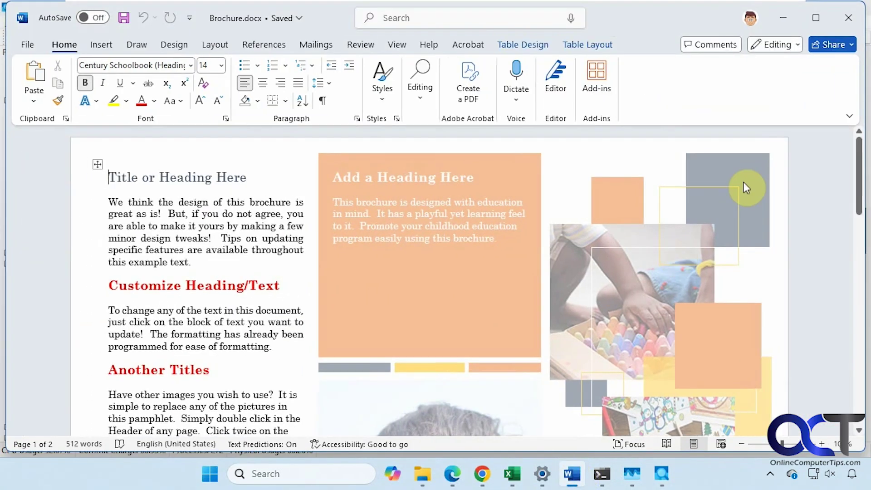
left_click_drag(857, 49, 628, 61)
left_click_drag(439, 12, 428, 42)
Target the Word window with Find Window, identifying WINWORD.EXE, PID 18688.
left_click(690, 20)
scroll(487, 205, "up", 11)
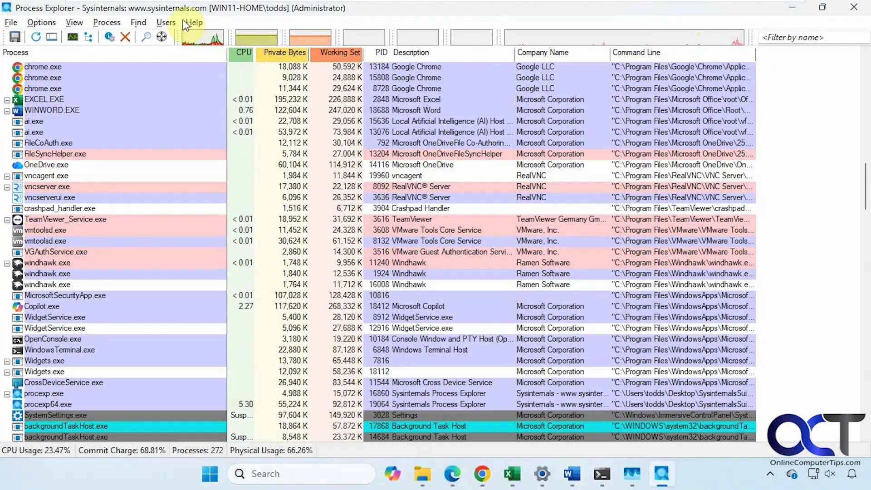
left_click(162, 36)
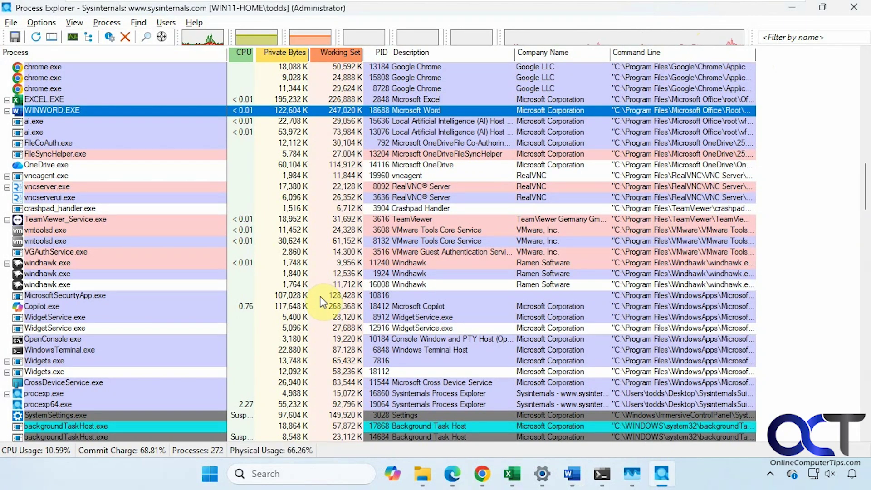
mouse_move(89, 111)
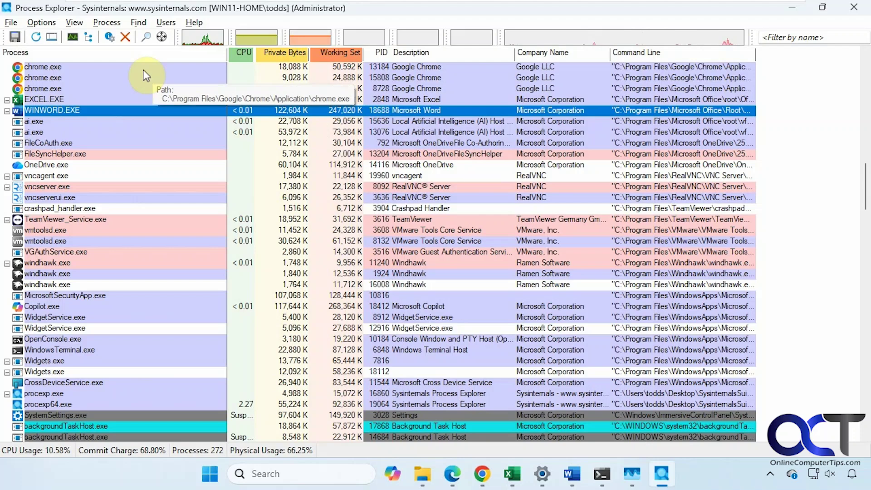
left_click(200, 37)
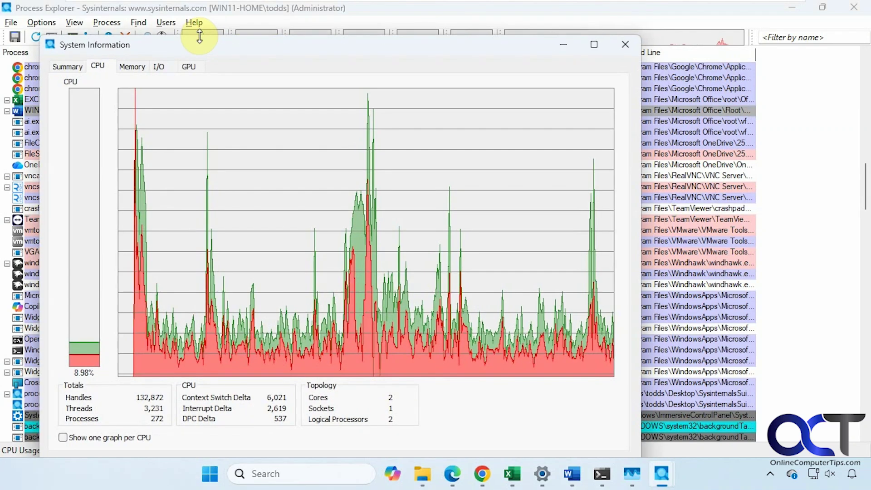
left_click(625, 45)
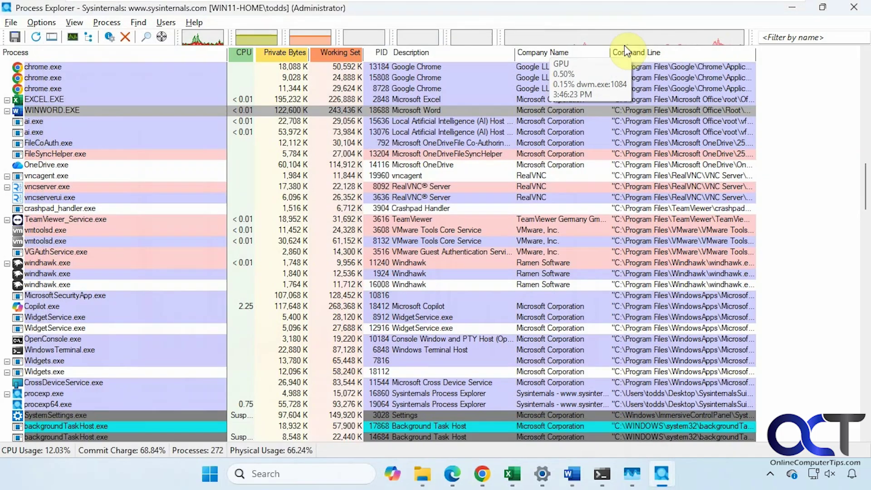
left_click(257, 45)
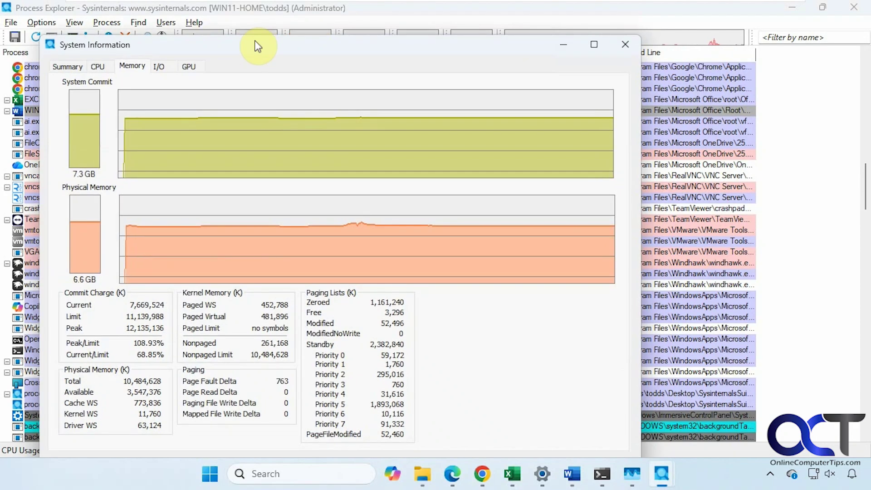
left_click(625, 45)
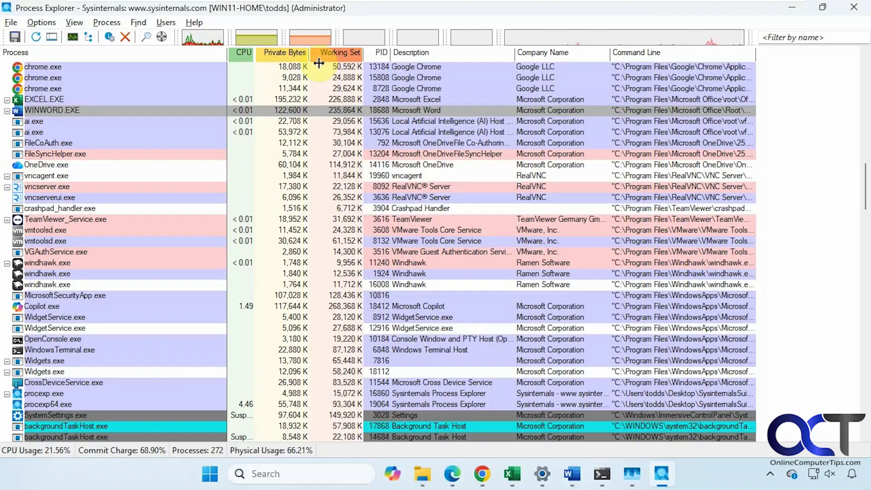
left_click(310, 42)
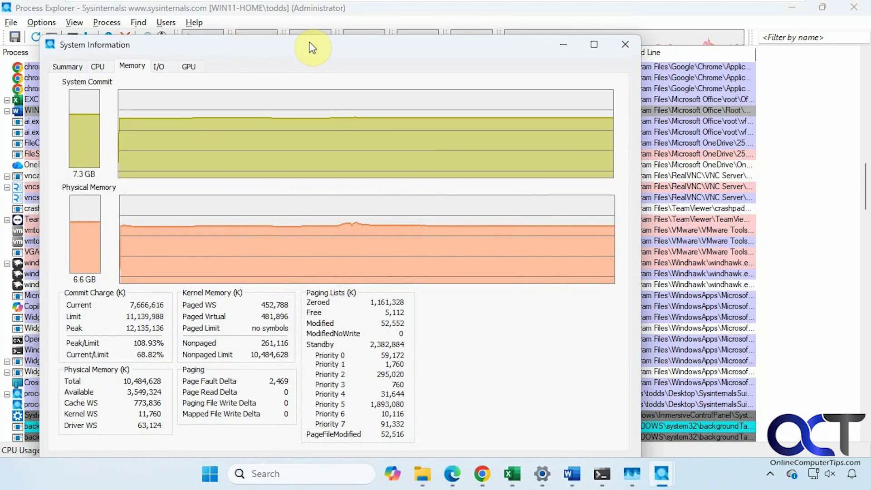
mouse_move(170, 205)
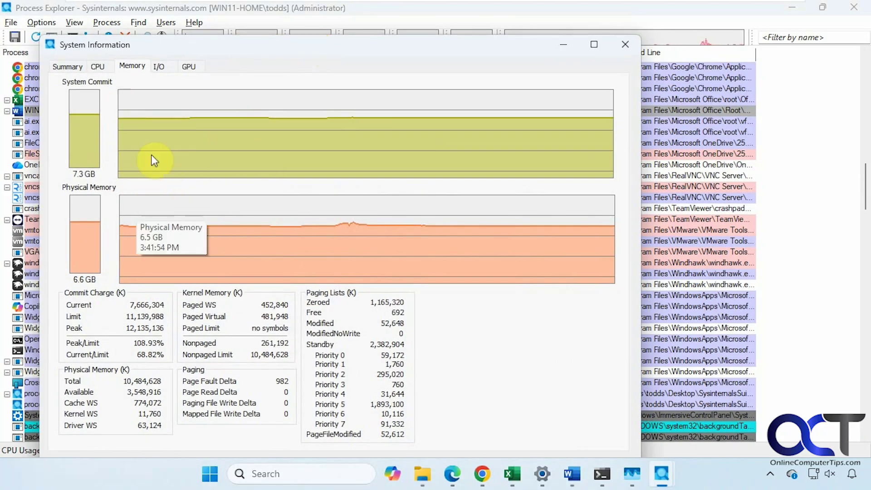
left_click(625, 44)
left_click(372, 40)
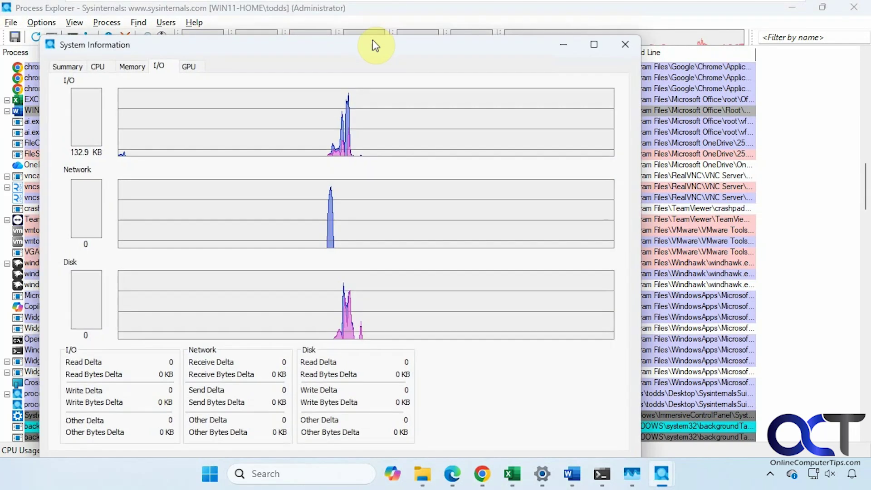
left_click(193, 66)
left_click(159, 67)
left_click(137, 69)
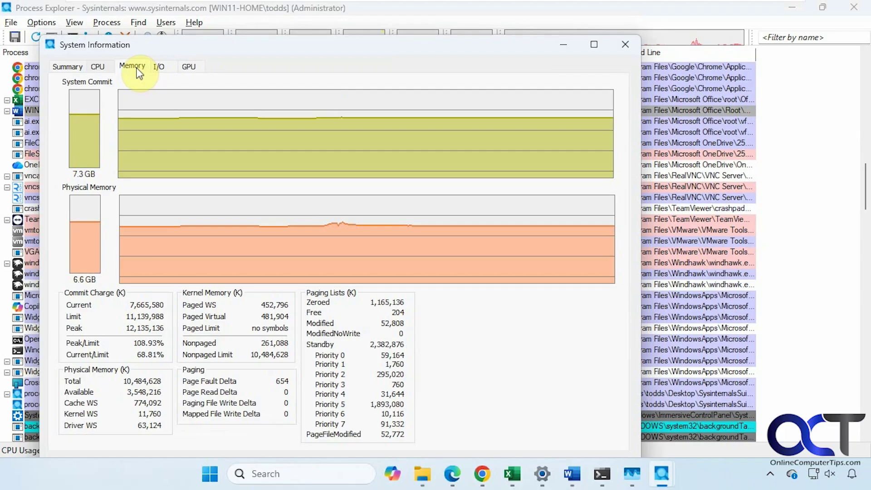
left_click(68, 67)
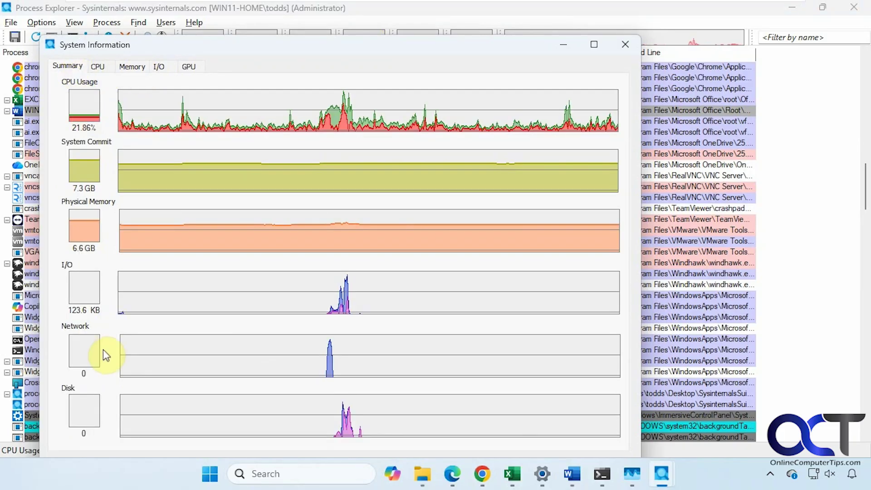
mouse_move(334, 181)
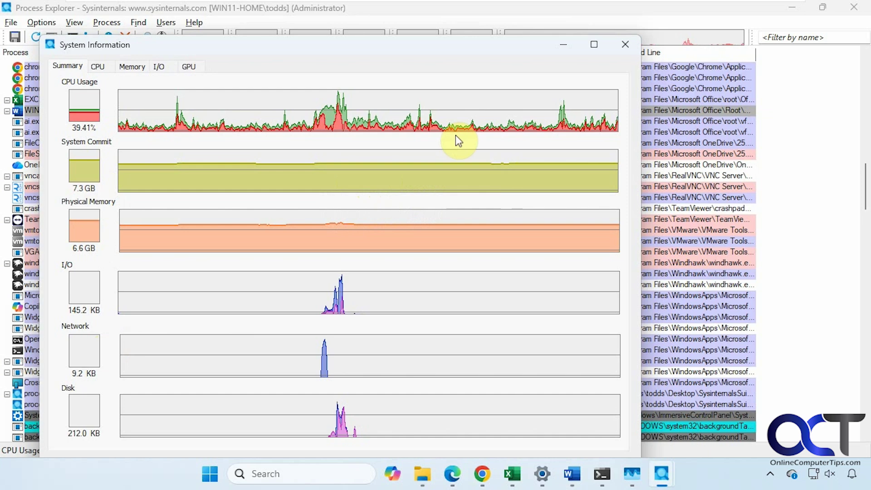
mouse_move(459, 131)
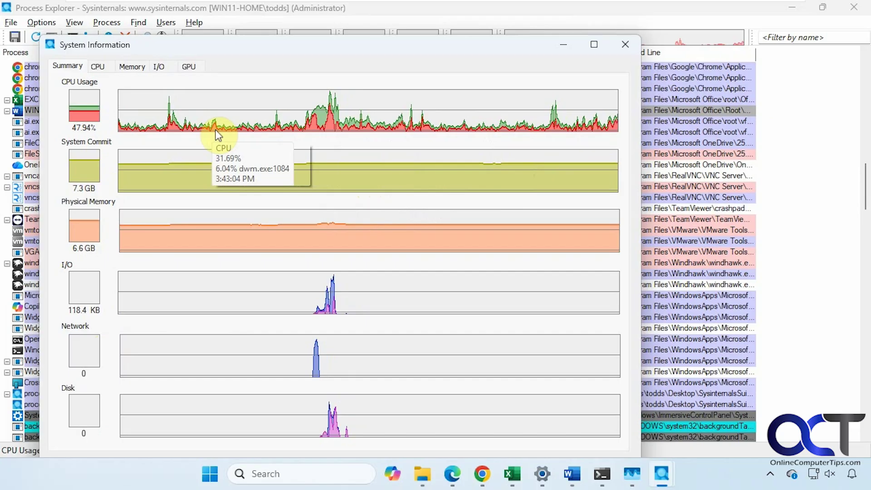
left_click(624, 44)
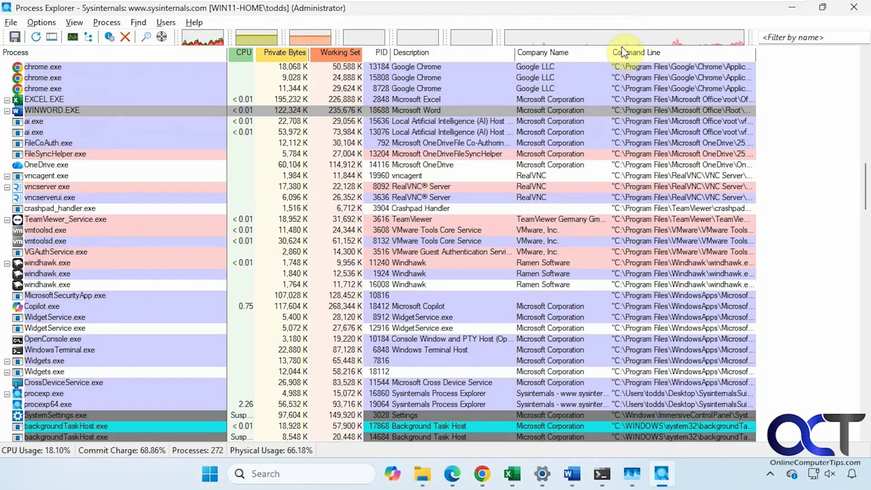
left_click(572, 40)
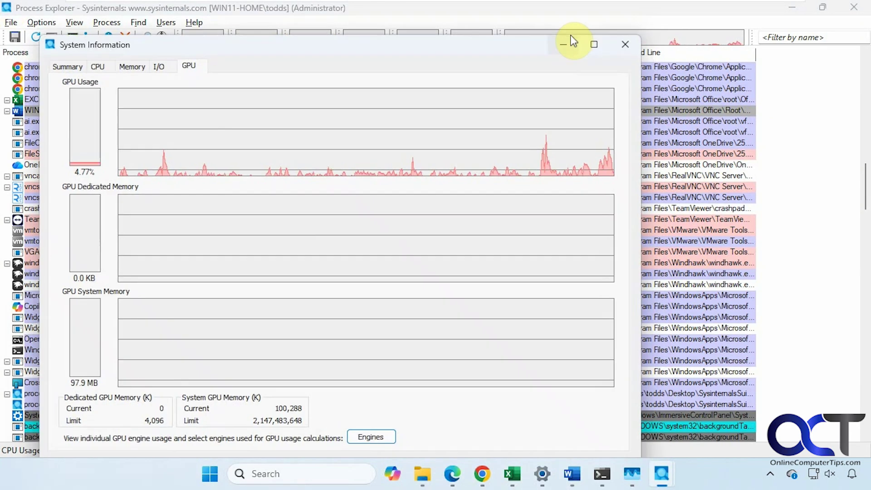
left_click(67, 67)
left_click(624, 44)
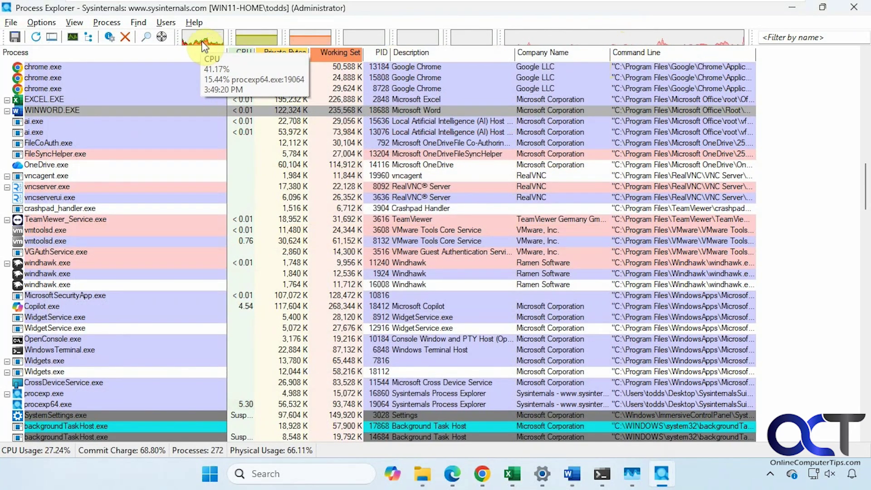
Open View > Select Columns and move the dialog into a clearer position.
left_click(107, 22)
mouse_move(74, 23)
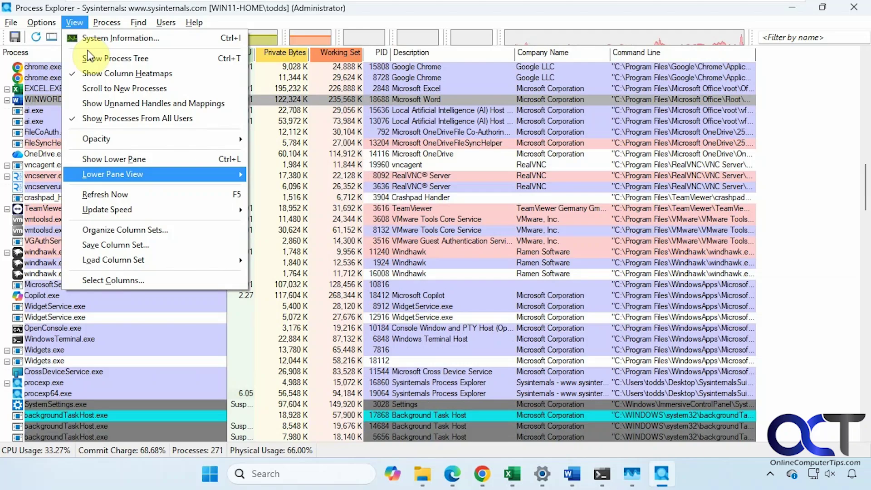
left_click(131, 278)
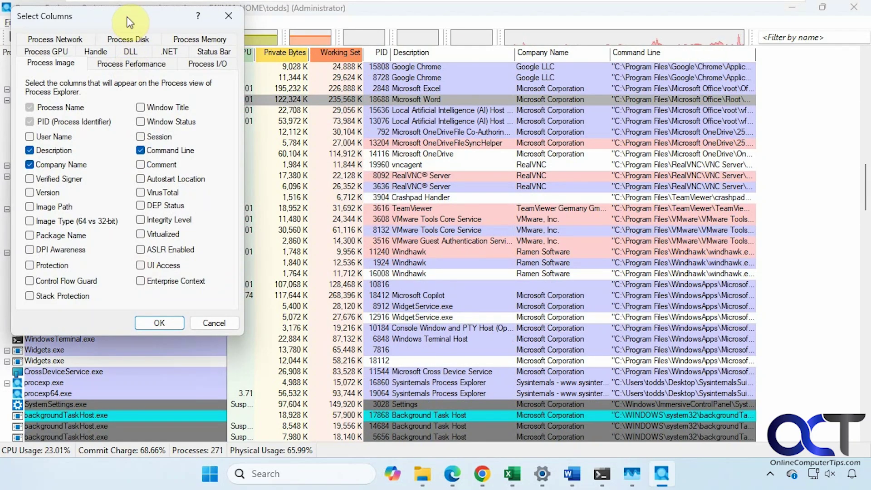
left_click_drag(185, 19, 292, 52)
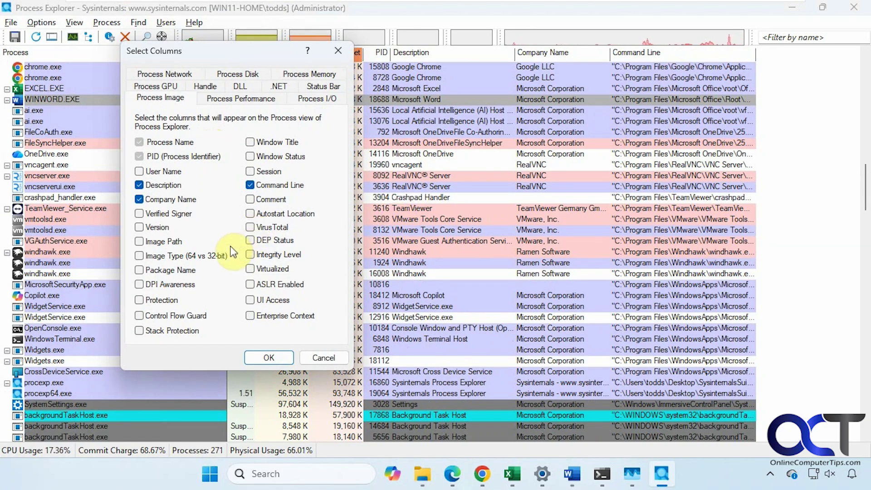
Browse the Performance, I/O, Status Bar, .NET, DLL, Handle and GPU column tabs.
left_click(218, 104)
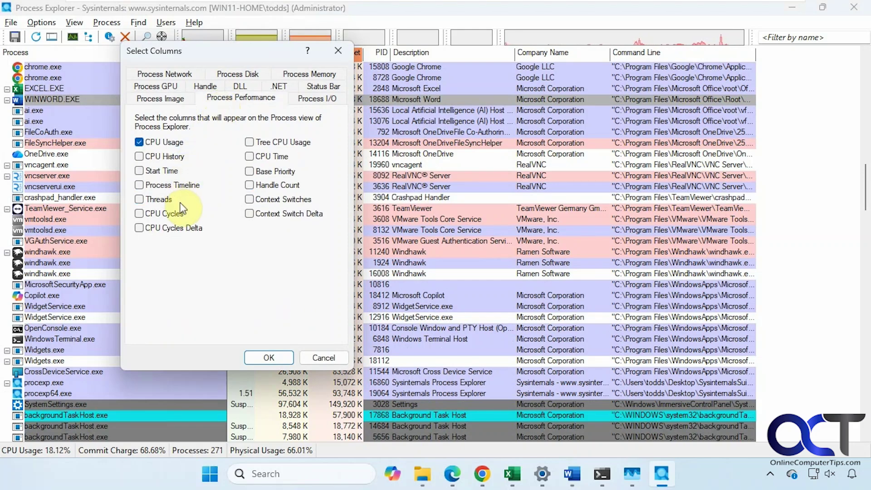
left_click(304, 98)
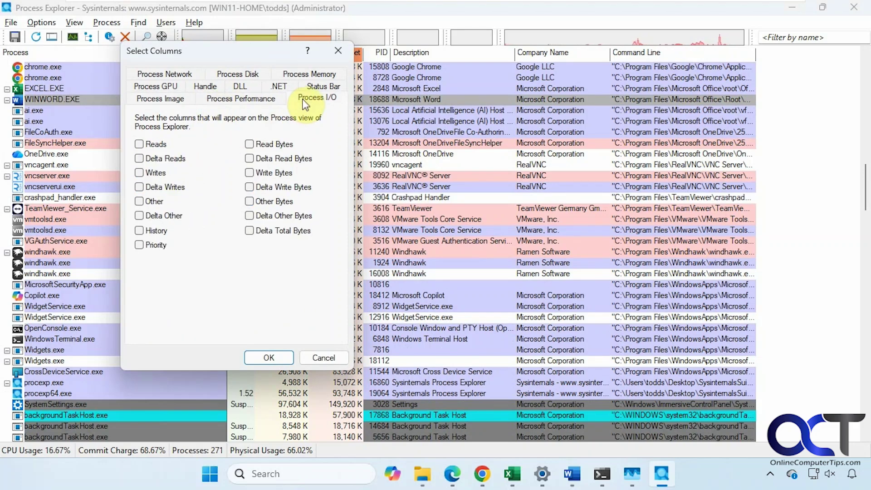
left_click(323, 87)
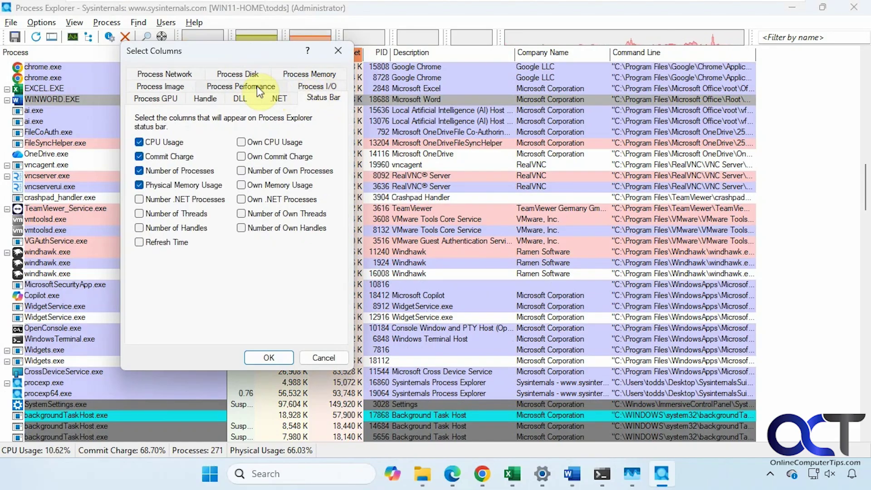
left_click(275, 98)
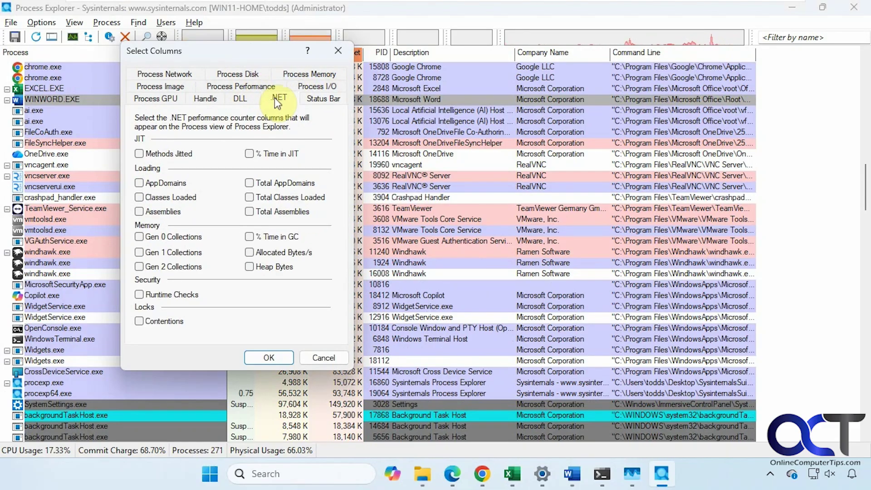
left_click(239, 98)
left_click(206, 98)
left_click(163, 104)
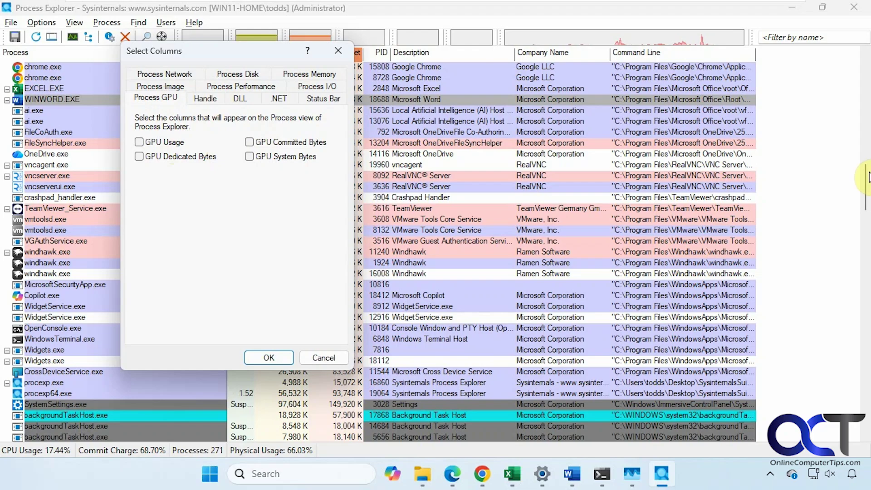
Check the Image, Network, Disk and Memory tabs, then cancel without adding columns.
left_click(178, 85)
left_click(171, 72)
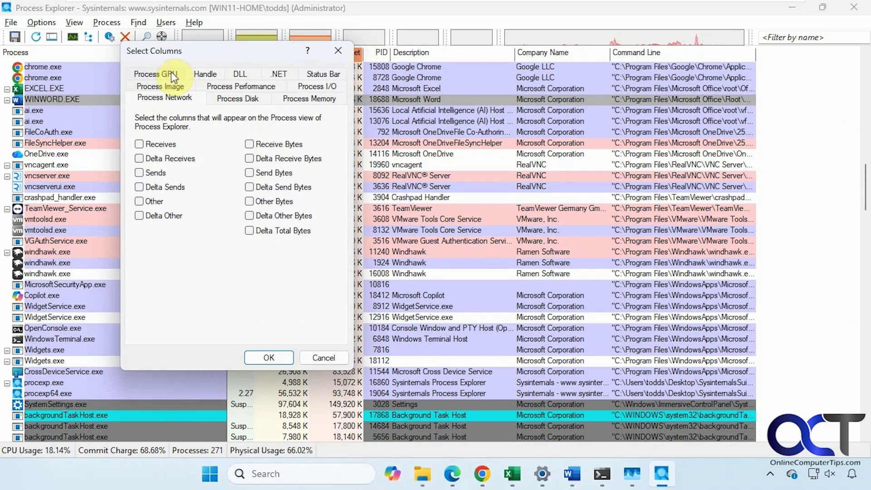
left_click(233, 98)
left_click(300, 98)
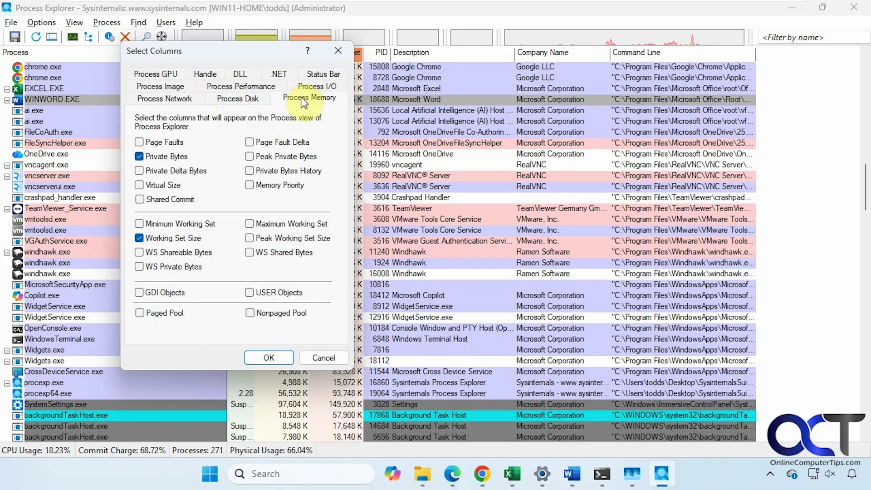
left_click(182, 98)
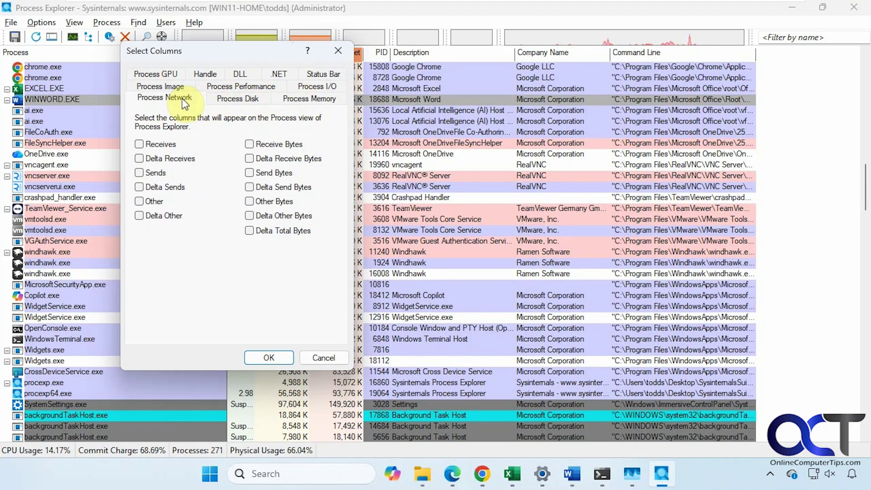
left_click(323, 358)
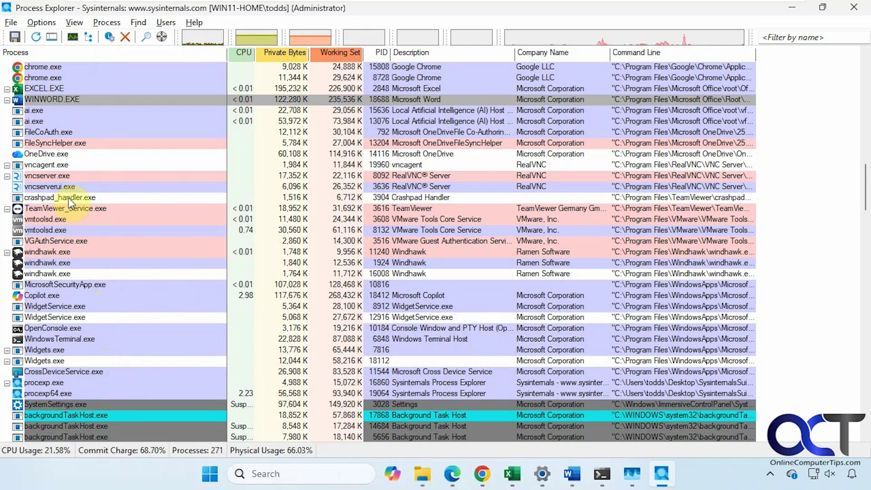
right_click(50, 175)
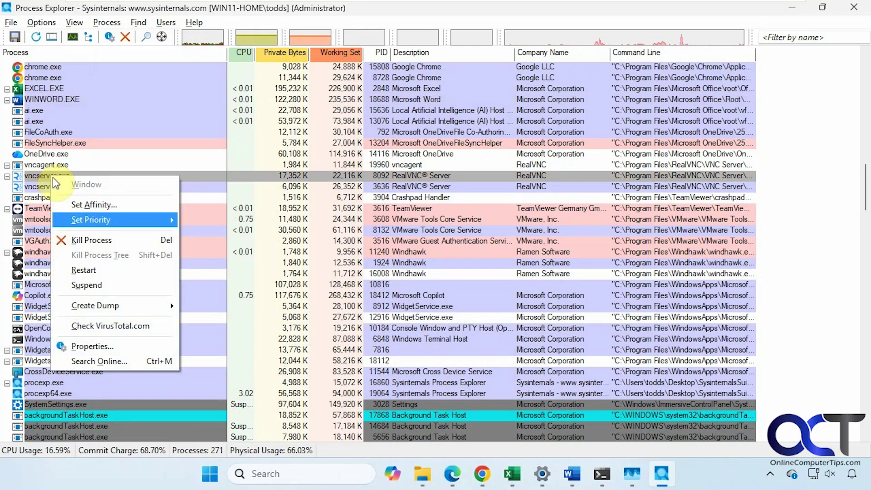
left_click(113, 346)
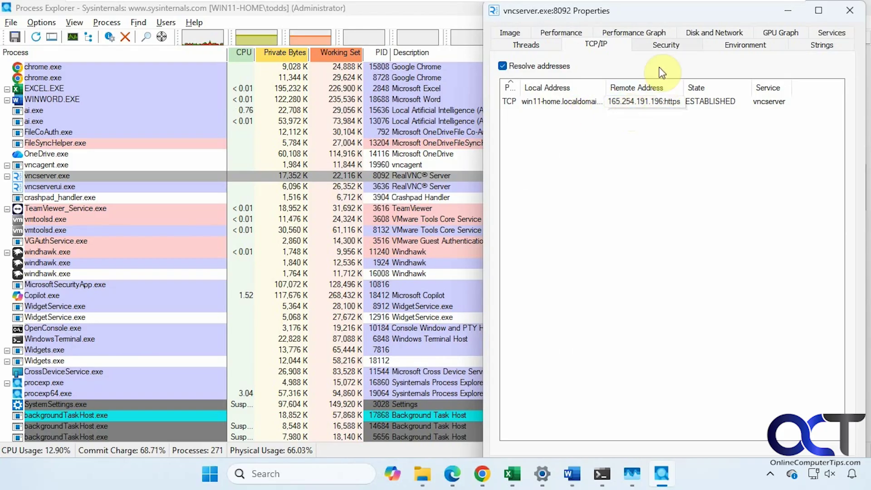
left_click(662, 45)
left_click(726, 49)
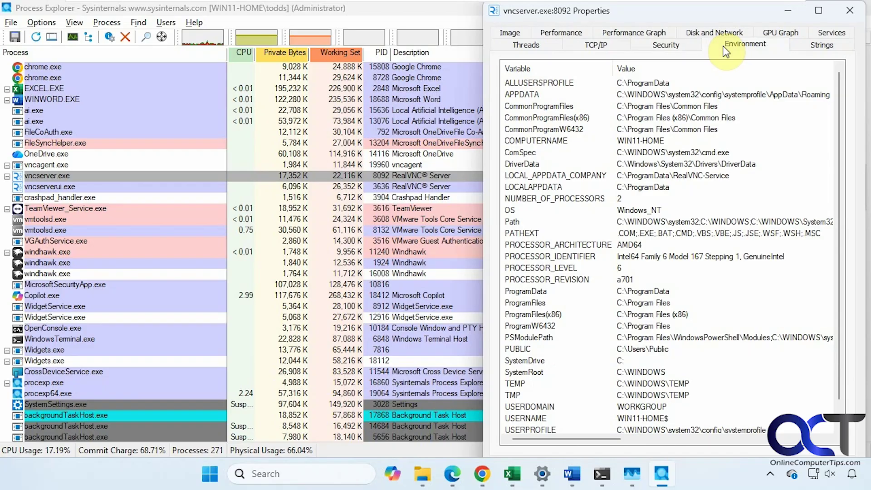
left_click(807, 43)
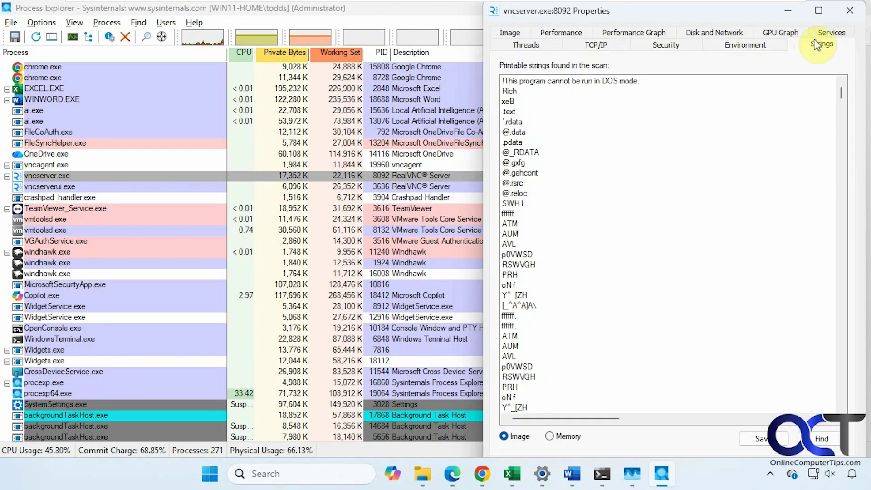
left_click(823, 34)
left_click(777, 43)
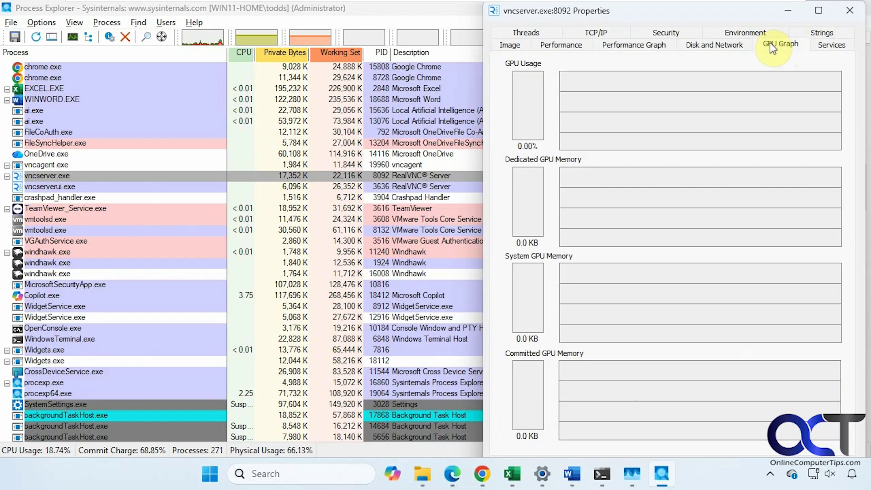
left_click(731, 46)
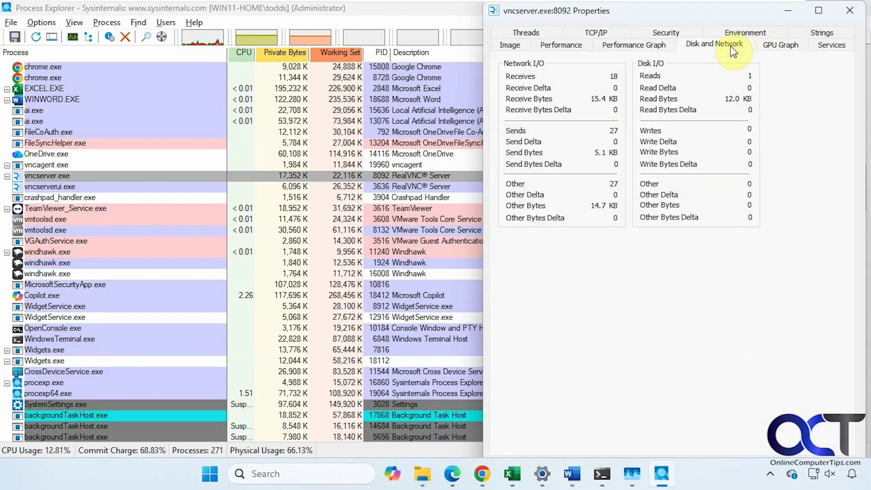
left_click(635, 48)
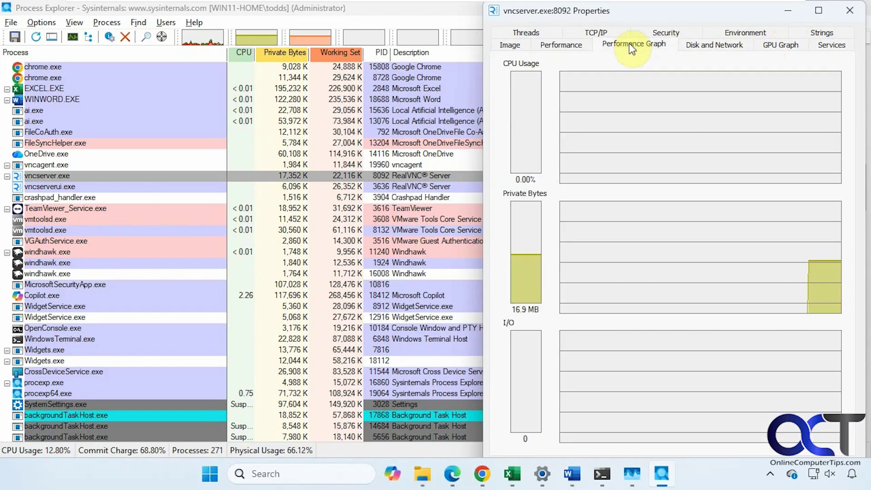
left_click(561, 45)
left_click(510, 44)
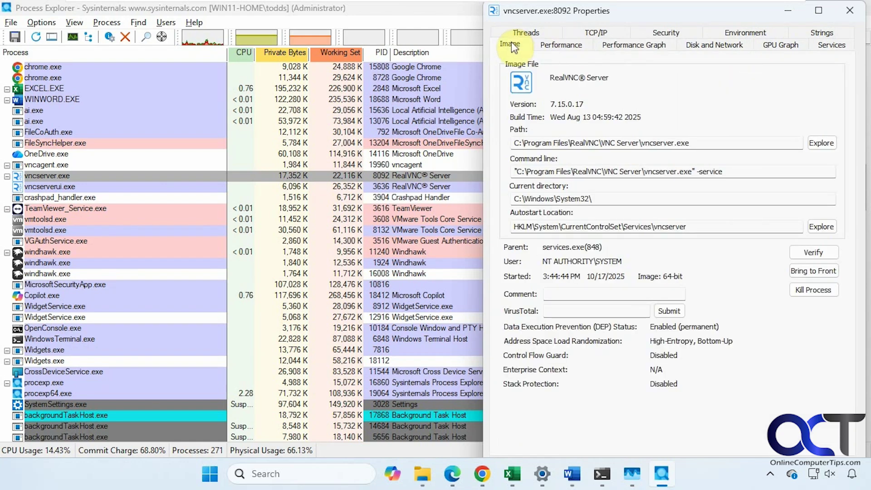
left_click(844, 9)
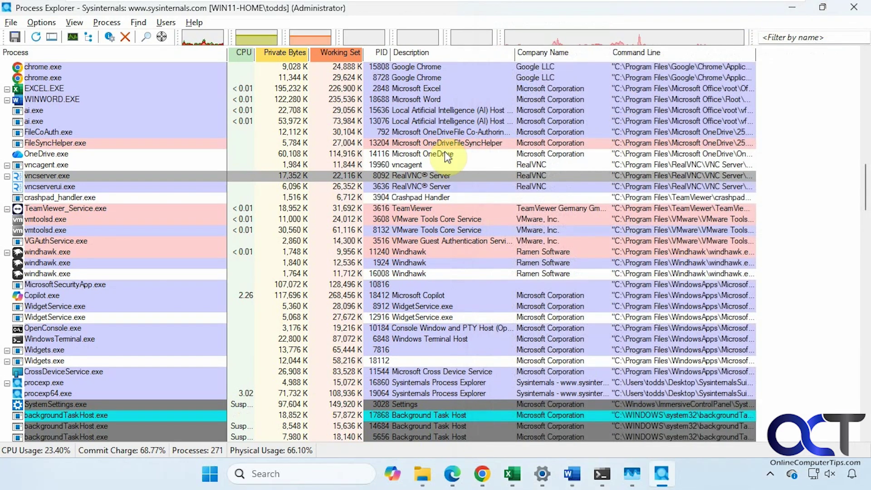
Enable Verify Image Signatures and widen the Verified Signer column to show full publisher names.
left_click(49, 24)
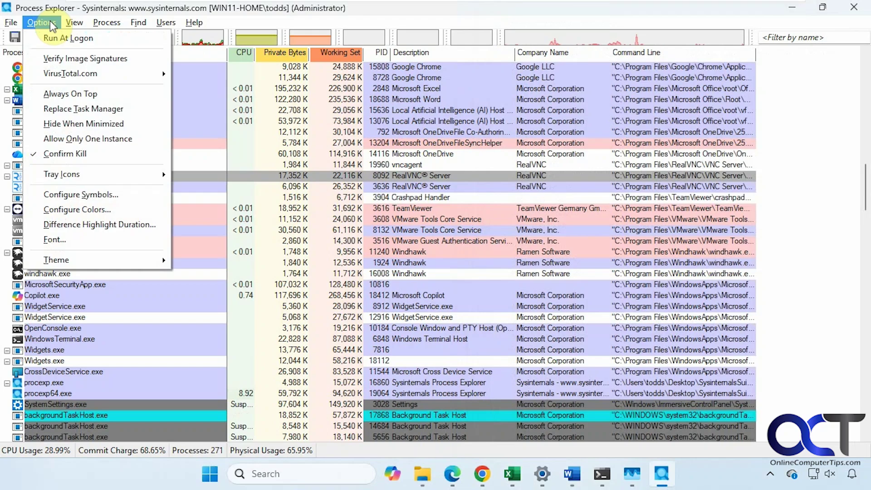
left_click(85, 59)
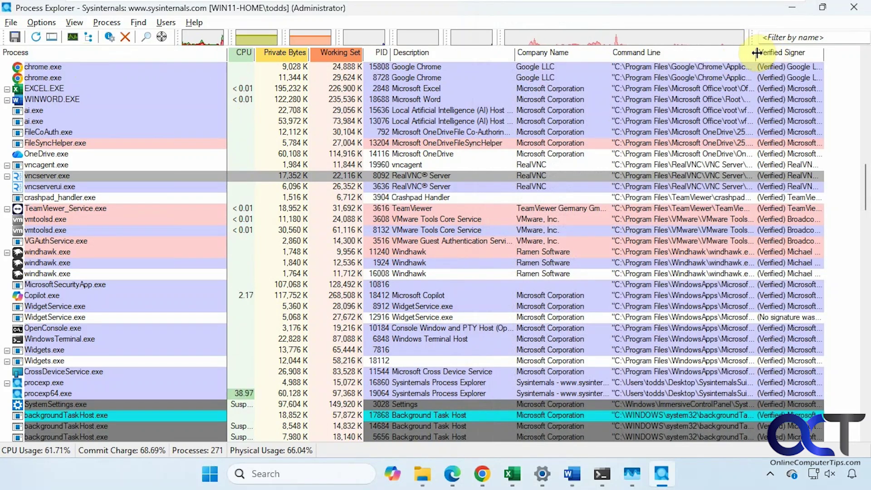
left_click_drag(756, 53, 688, 53)
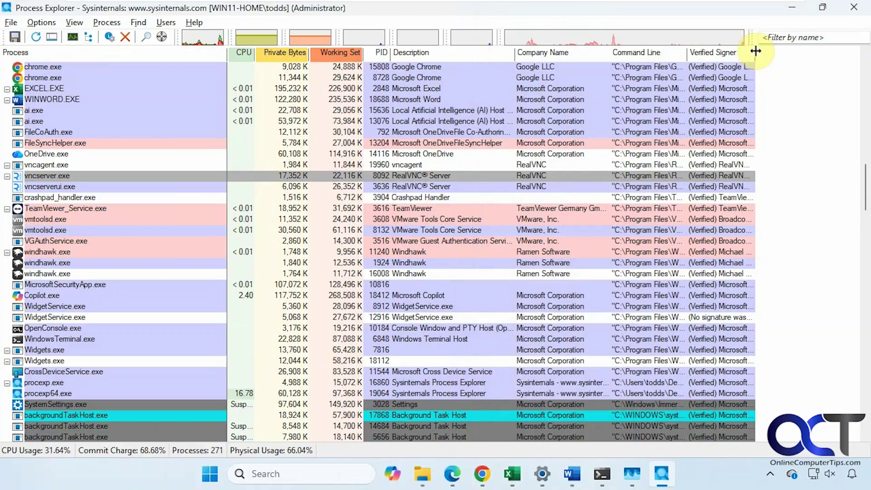
left_click_drag(755, 52, 813, 52)
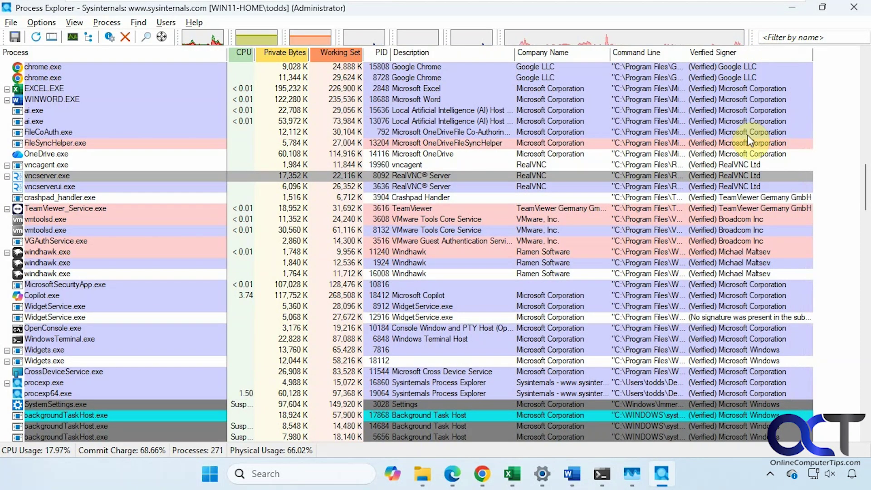
left_click_drag(868, 190, 868, 86)
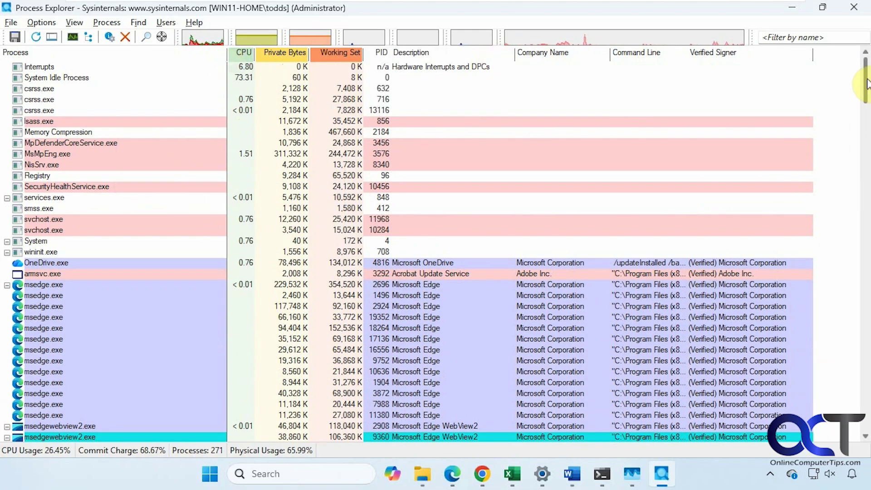
mouse_move(868, 84)
left_mouse_down()
mouse_move(869, 359)
mouse_move(859, 414)
mouse_move(866, 72)
left_mouse_up()
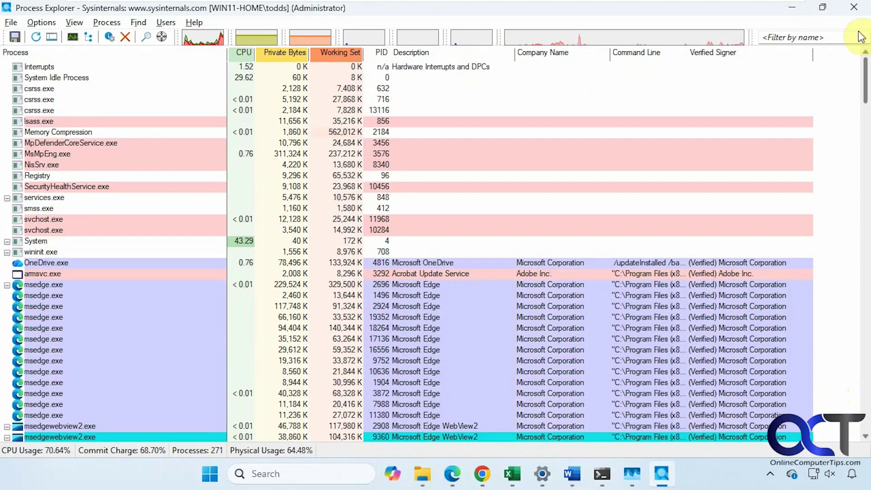
Turn on VirusTotal.com checking for all processes and resize columns to read its detection results.
left_click(42, 22)
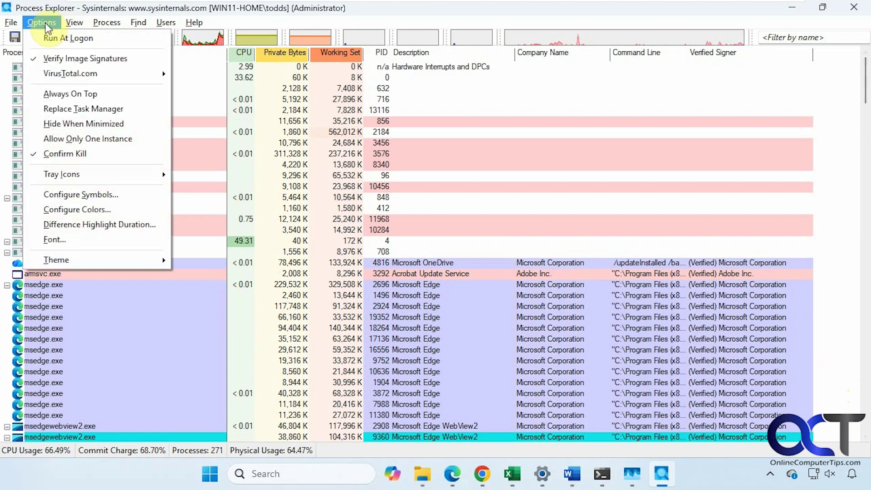
mouse_move(62, 74)
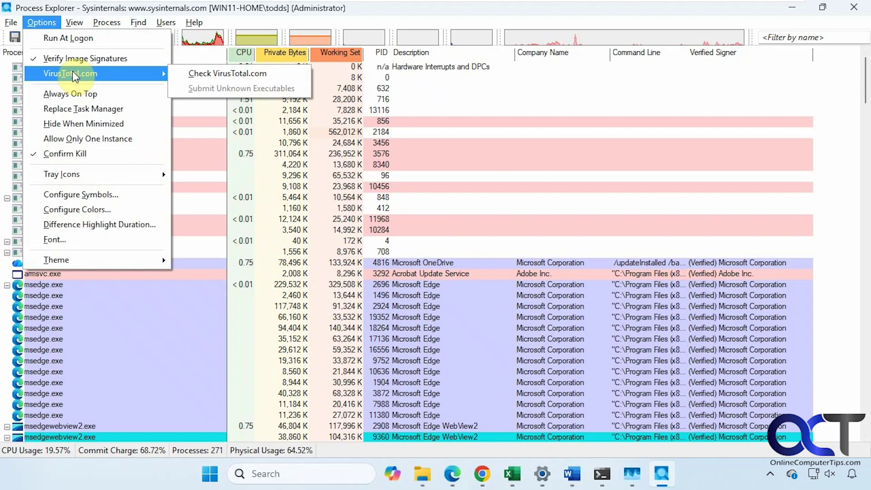
left_click(203, 73)
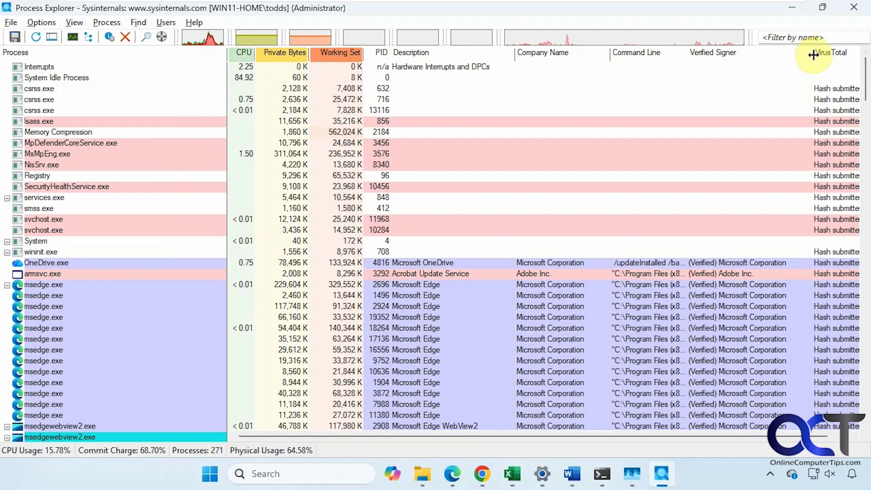
left_click_drag(816, 55, 785, 56)
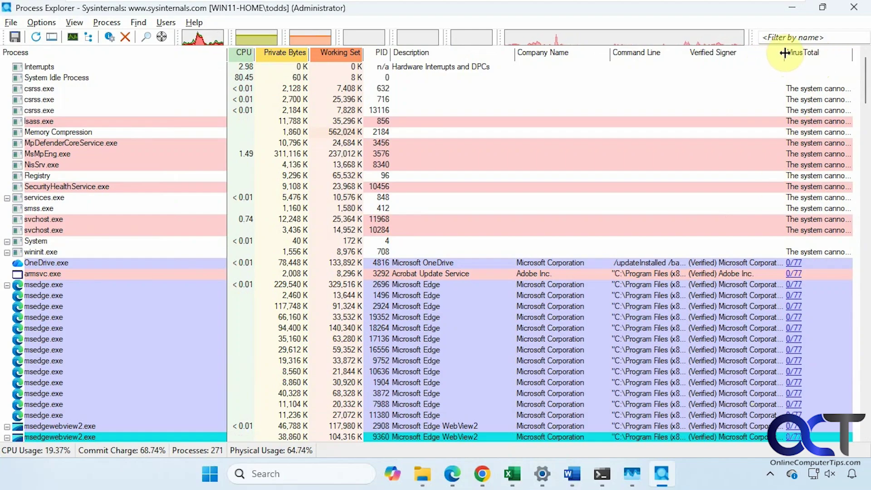
left_click_drag(785, 53, 860, 58)
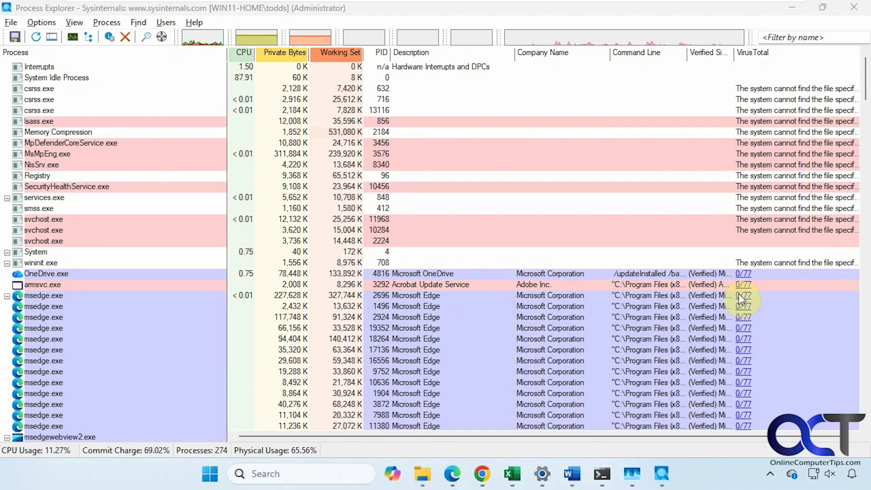
Turn off VirusTotal.com checking and Verify Image Signatures in the Options menu.
left_click(76, 23)
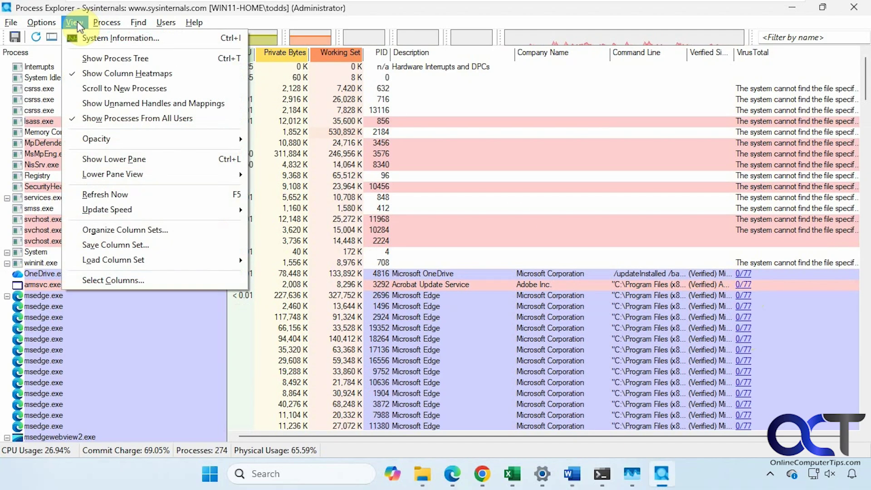
mouse_move(41, 22)
mouse_move(57, 76)
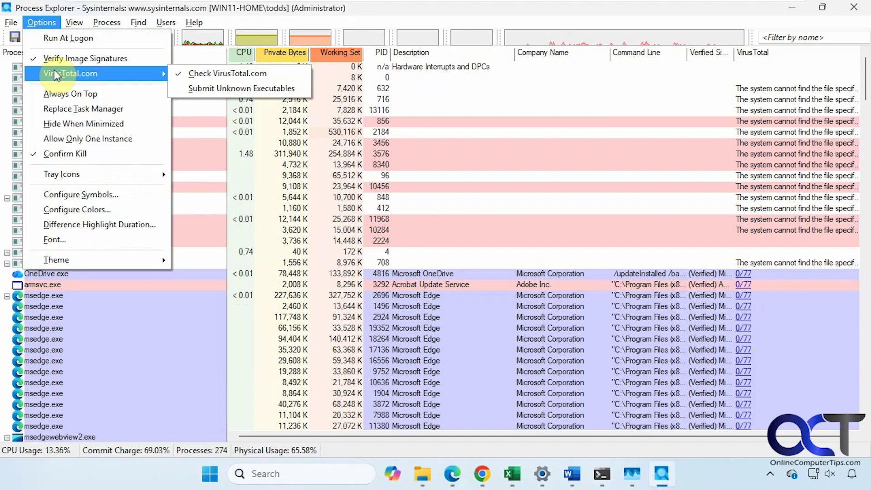
left_click(220, 77)
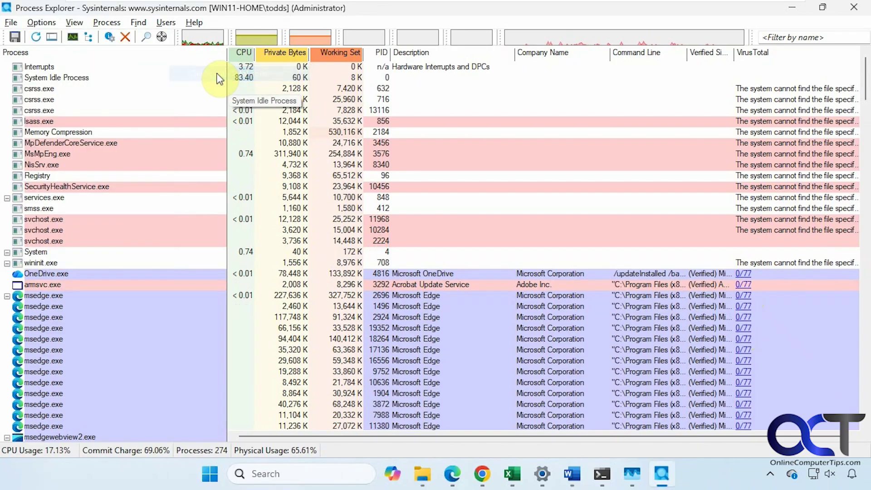
left_click(74, 23)
mouse_move(55, 24)
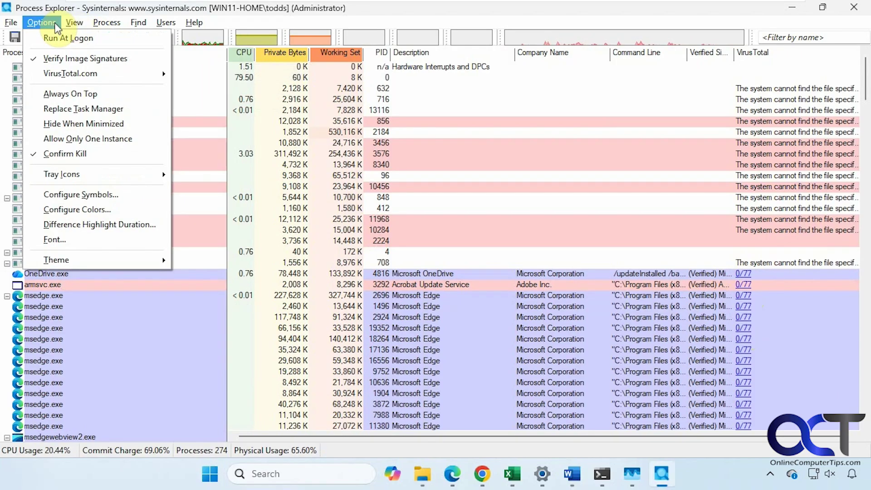
left_click(62, 59)
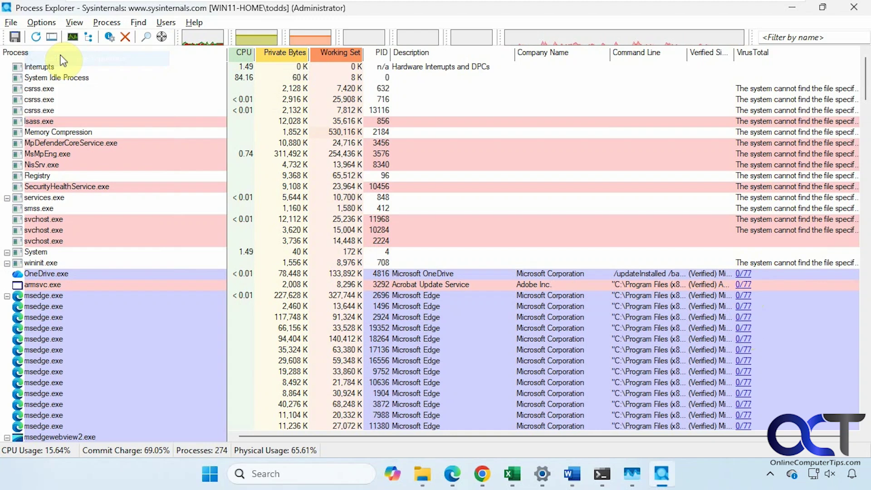
Remove the VirusTotal and Verified Signer columns from the process list via Select Columns.
left_click(81, 24)
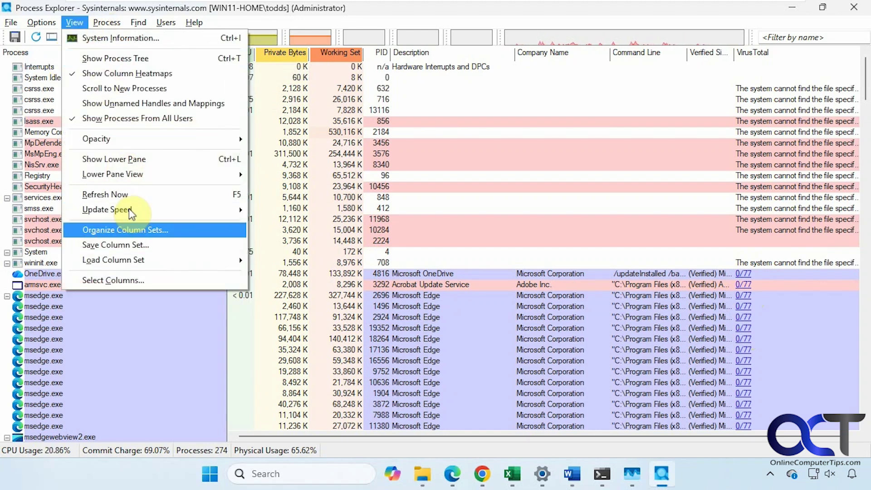
left_click(136, 280)
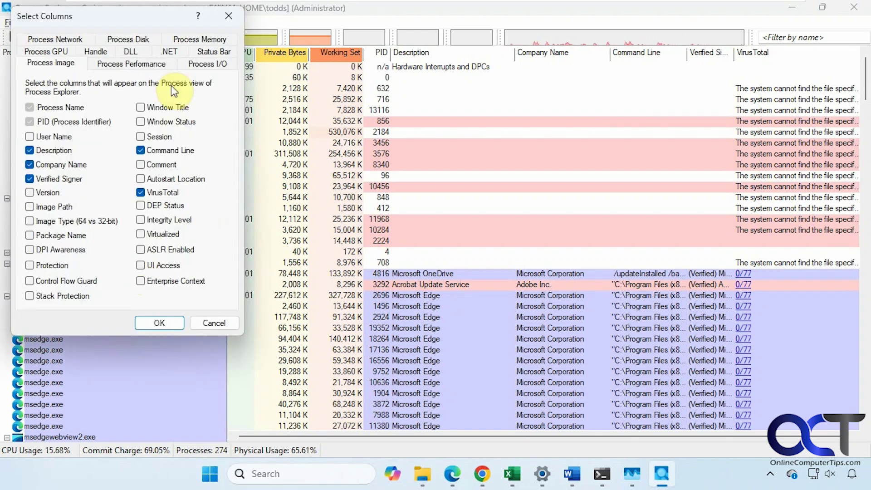
left_click(141, 193)
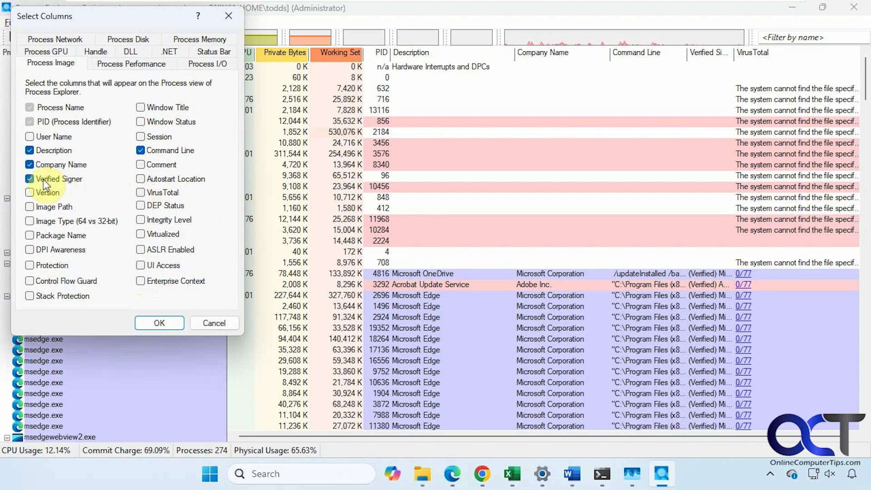
left_click(31, 179)
left_click(160, 321)
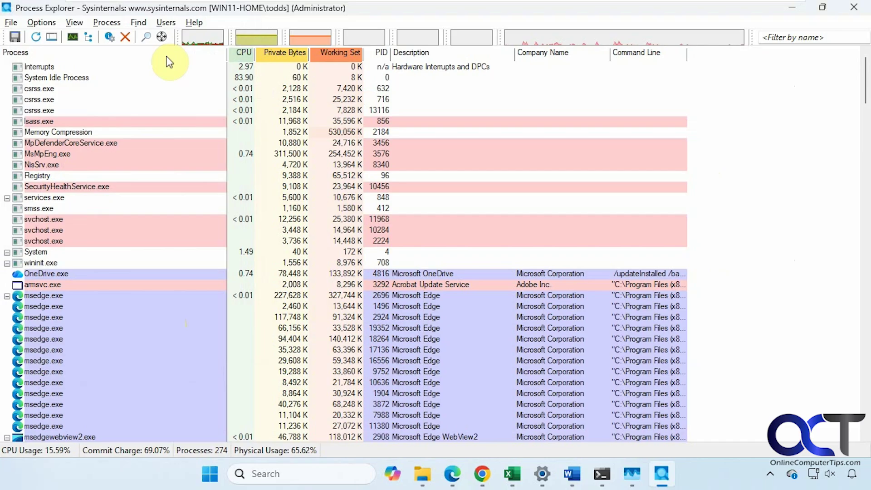
Review the Options menu, then bring up the context menu for OneDrive.exe.
left_click(41, 23)
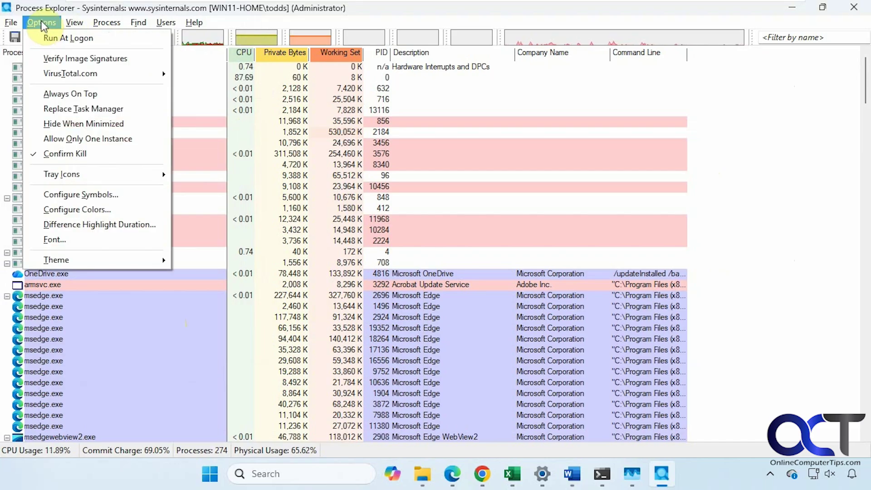
left_click(40, 22)
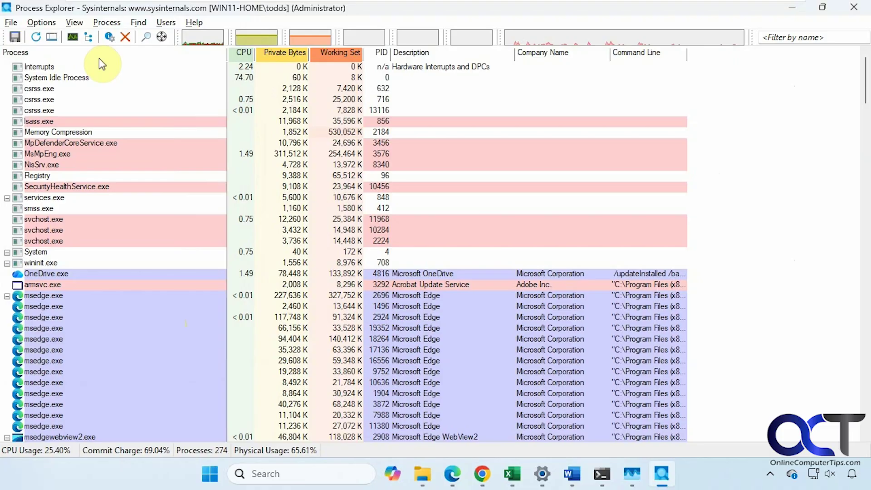
mouse_move(164, 301)
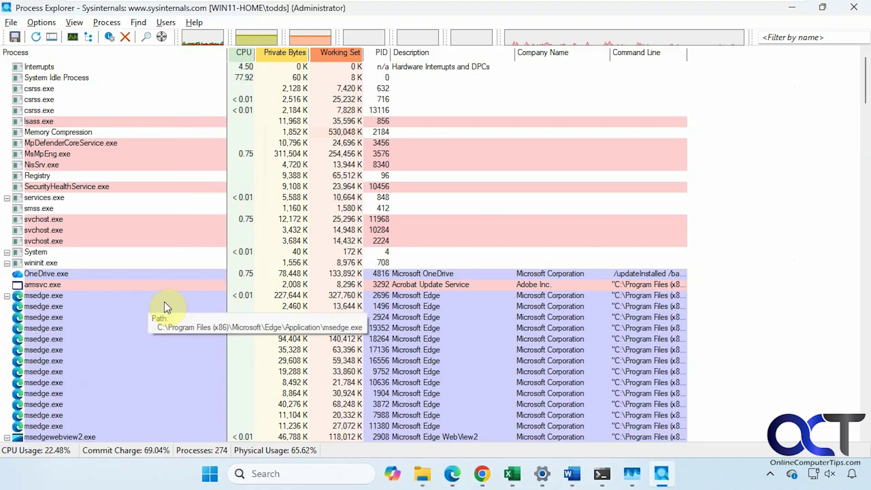
right_click(53, 275)
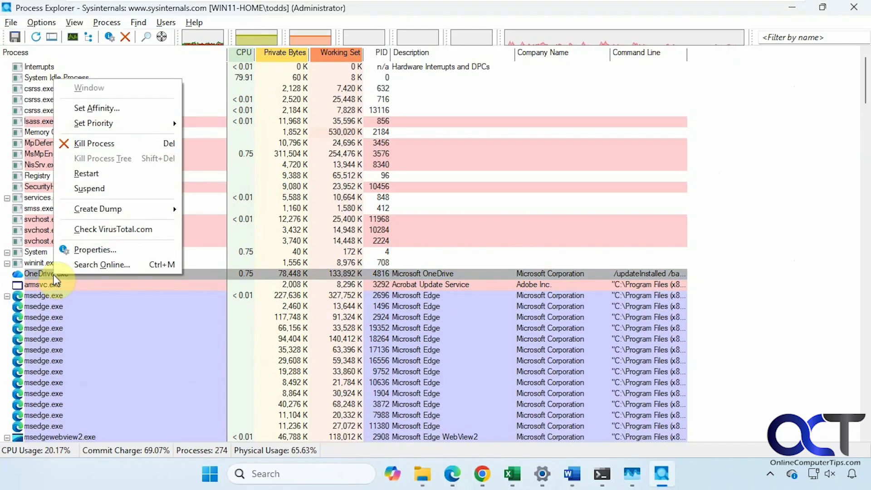
Search OneDrive.exe online in Bing, then close the Edge results window.
left_click(99, 266)
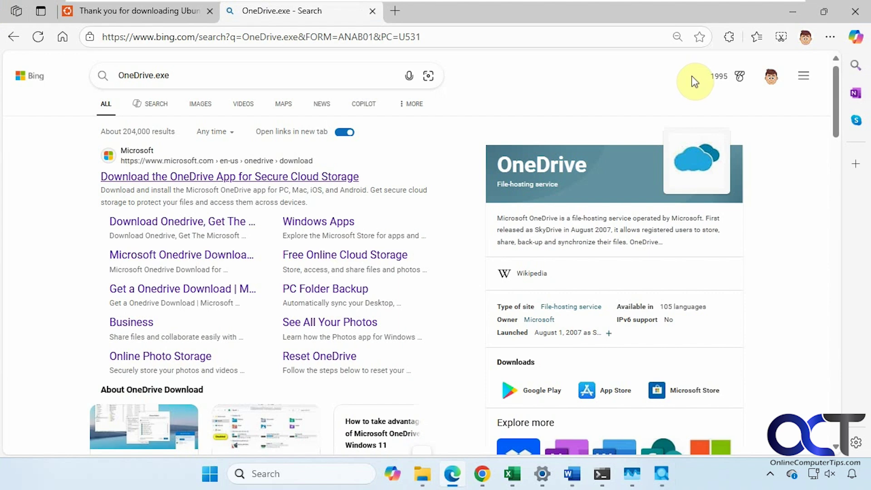
left_click(852, 13)
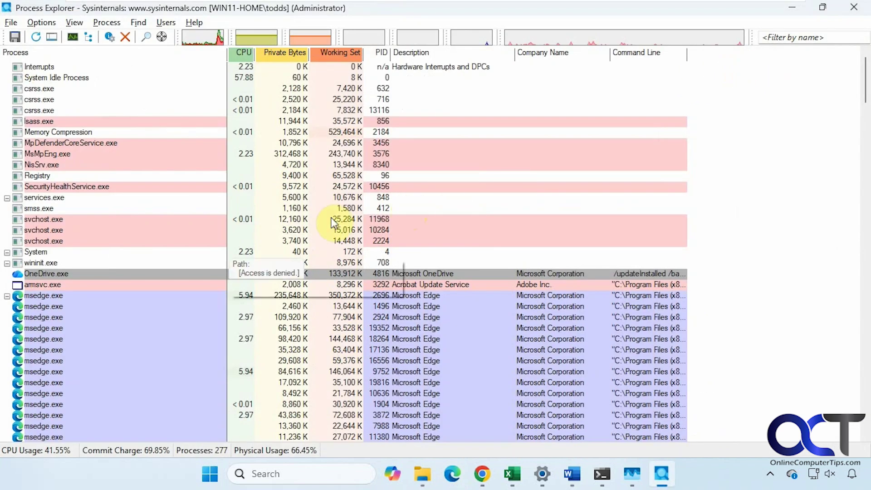
Review OneDrive.exe's properties and its TCP/IP connection, then close the properties window.
right_click(63, 274)
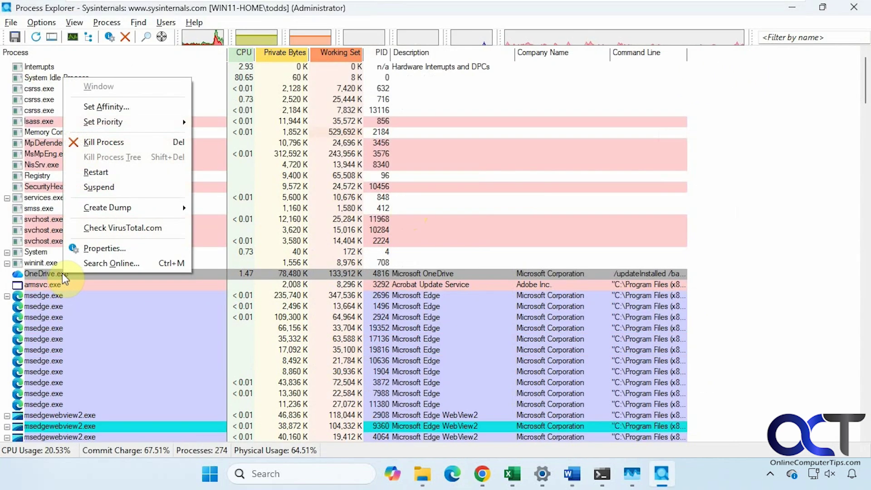
left_click(96, 251)
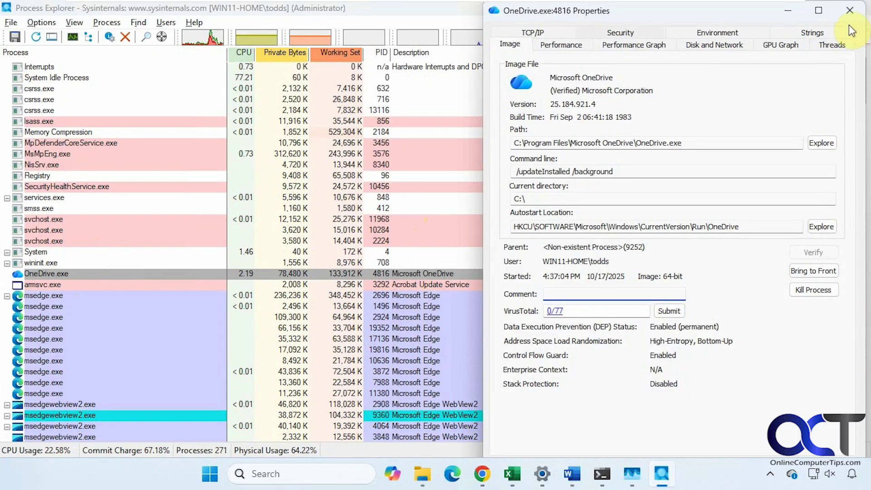
left_click(550, 33)
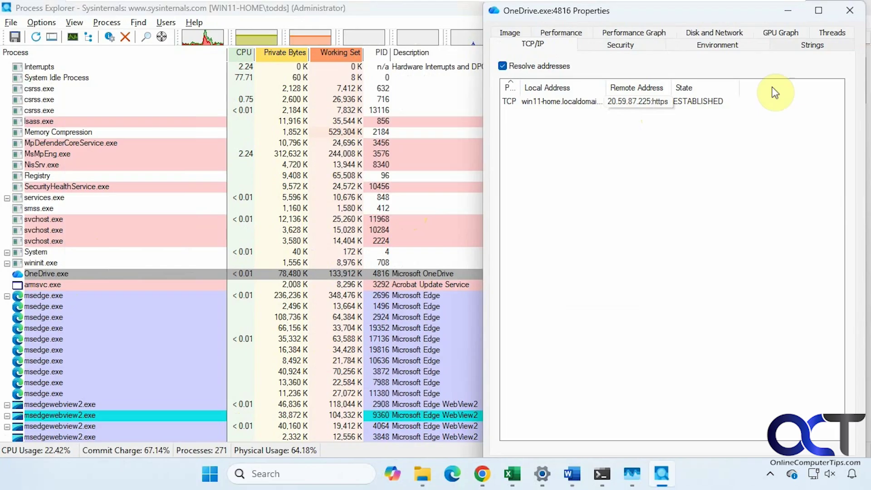
left_click(849, 12)
right_click(68, 274)
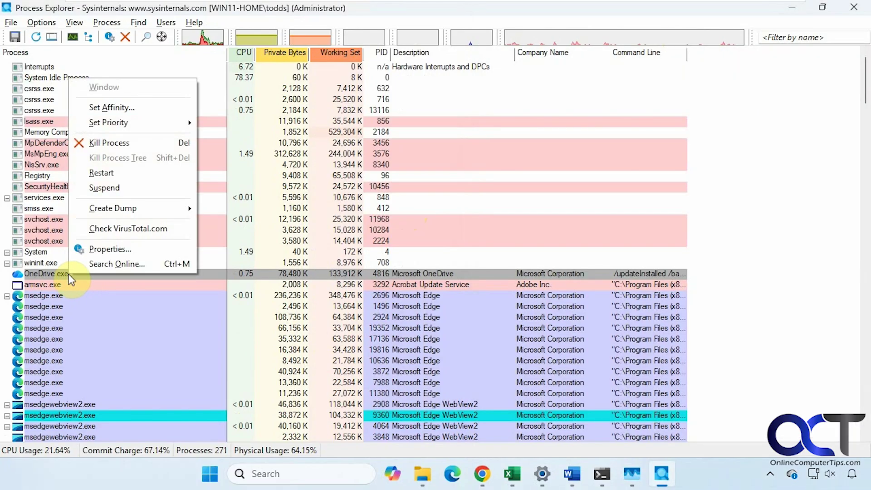
Check OneDrive.exe on VirusTotal.com and dismiss the information notice.
left_click(125, 228)
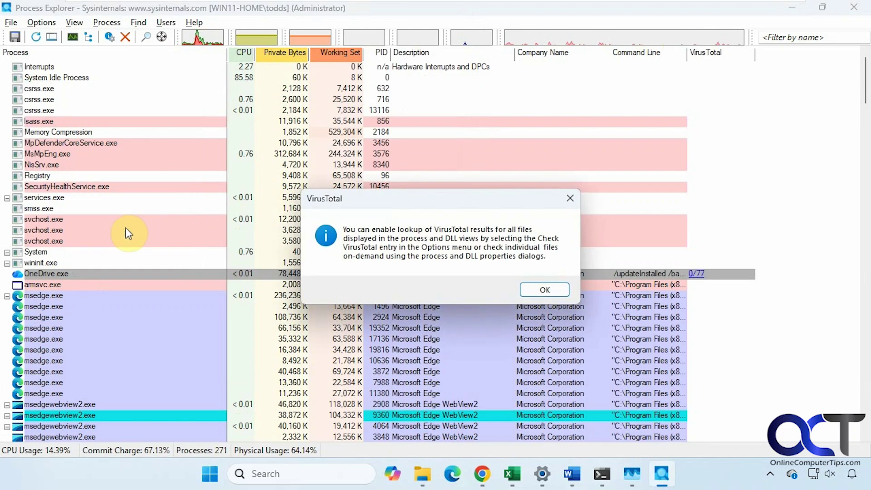
left_click(559, 291)
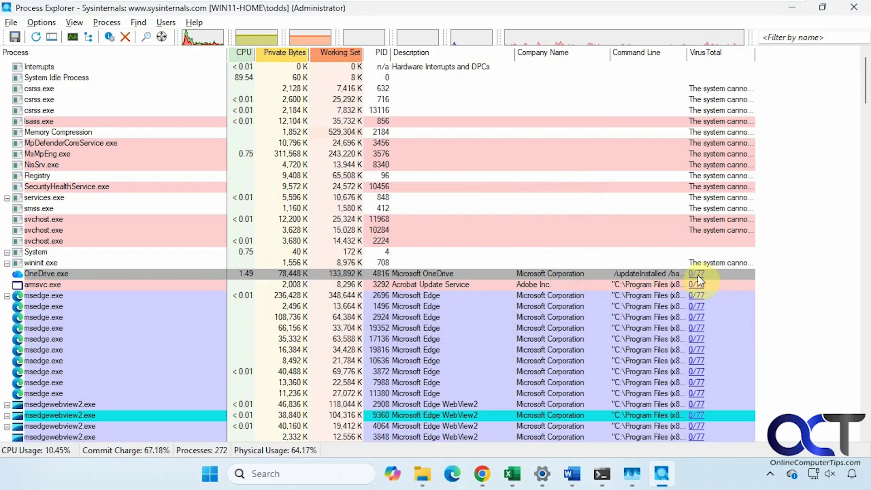
Kill the OneDrive.exe process after reselecting its row, confirming with OK.
right_click(52, 272)
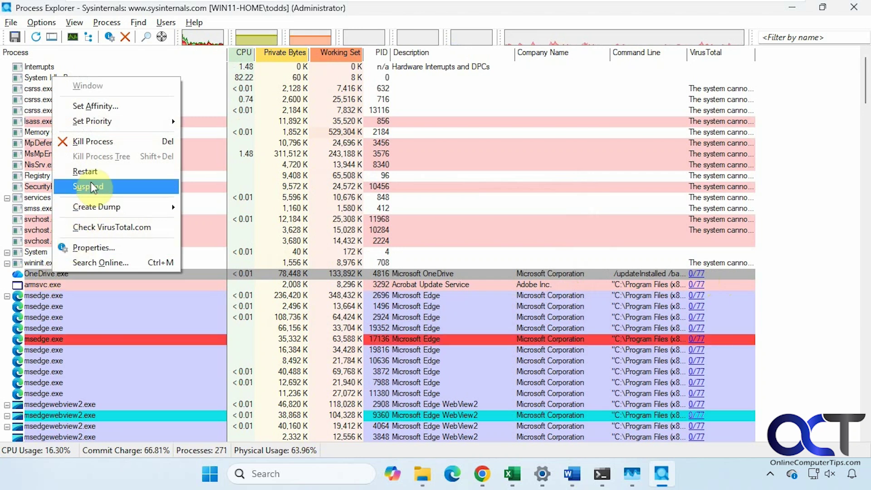
left_click(96, 140)
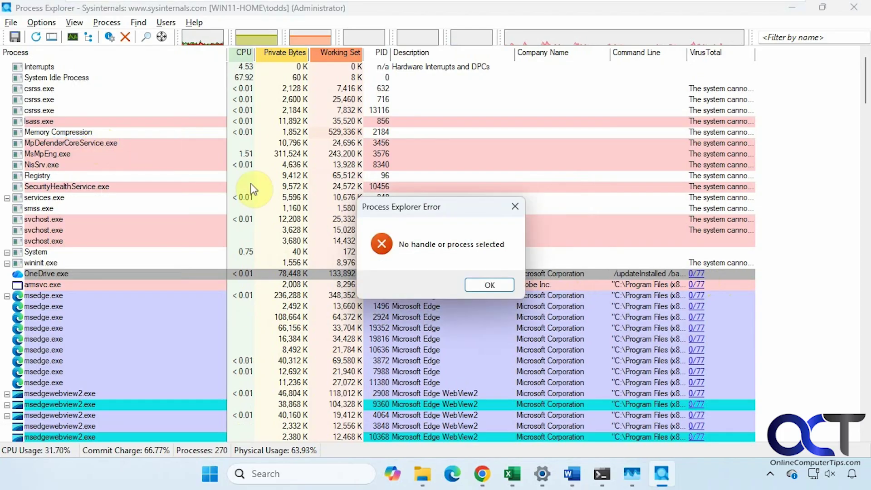
left_click(474, 284)
left_click(70, 276)
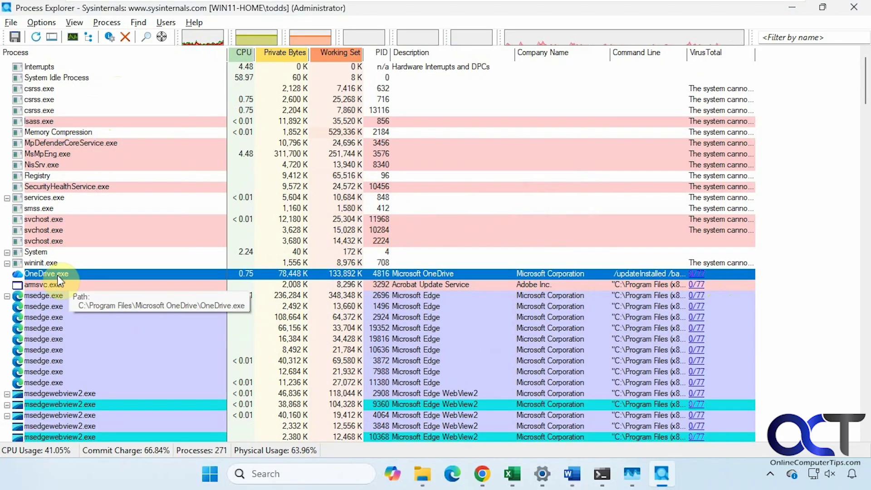
right_click(58, 277)
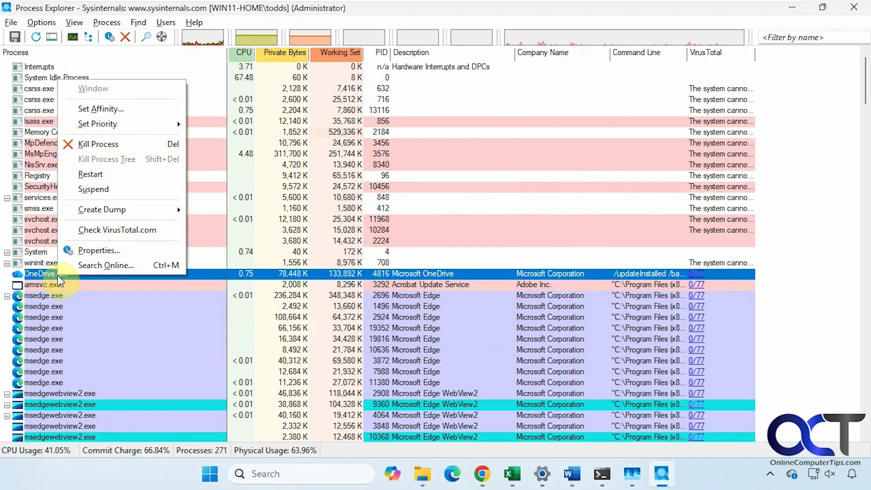
left_click(105, 144)
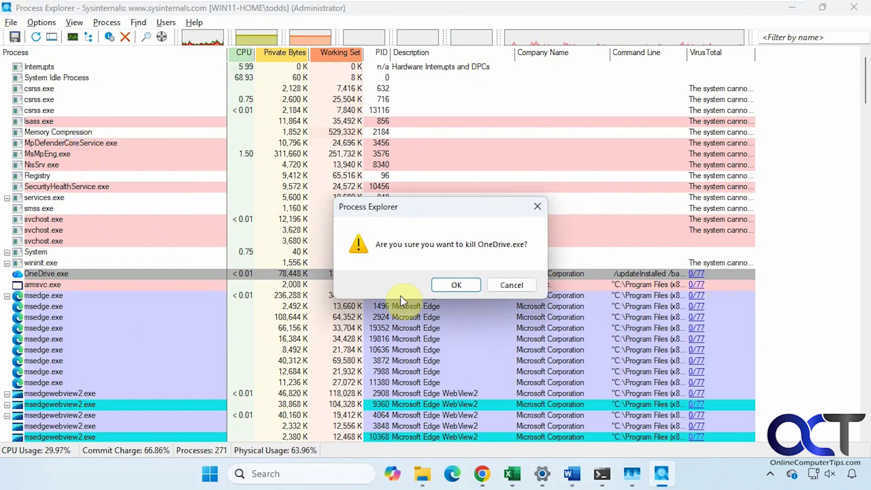
left_click(455, 285)
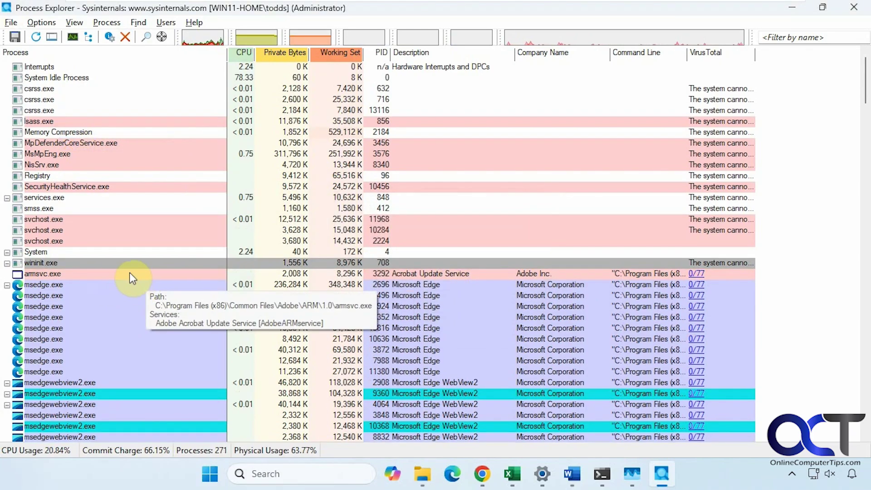
Inspect the Set Priority levels for a WebView2 process without changing them.
scroll(112, 320, "down", 15)
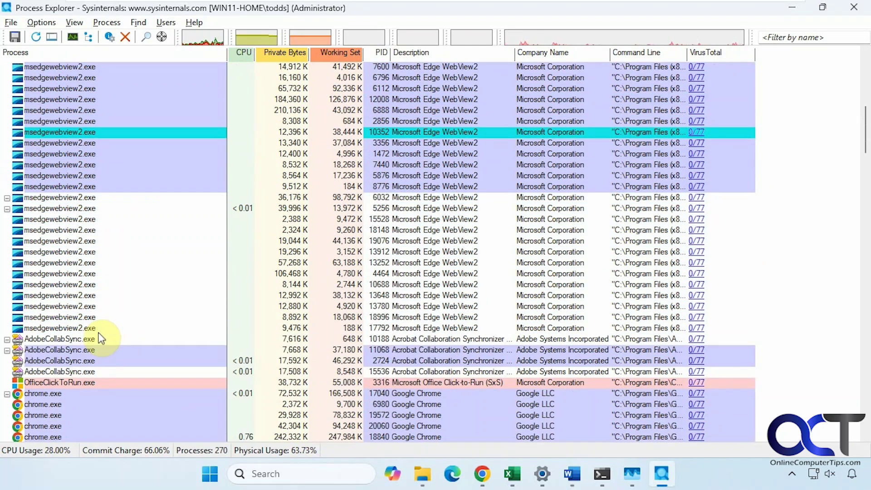
right_click(76, 337)
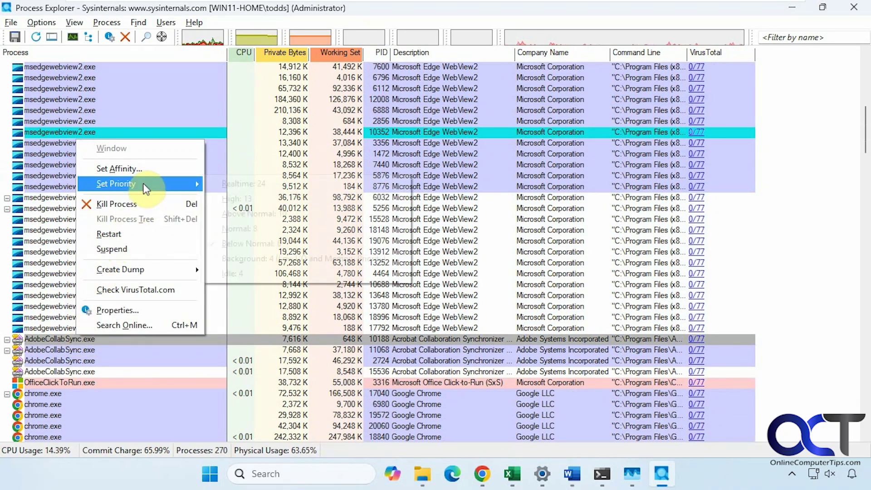
mouse_move(143, 183)
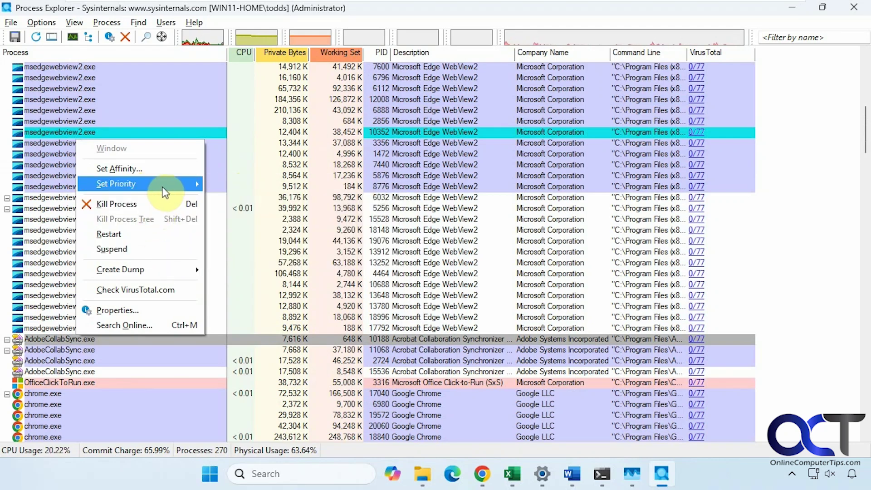
left_click(736, 230)
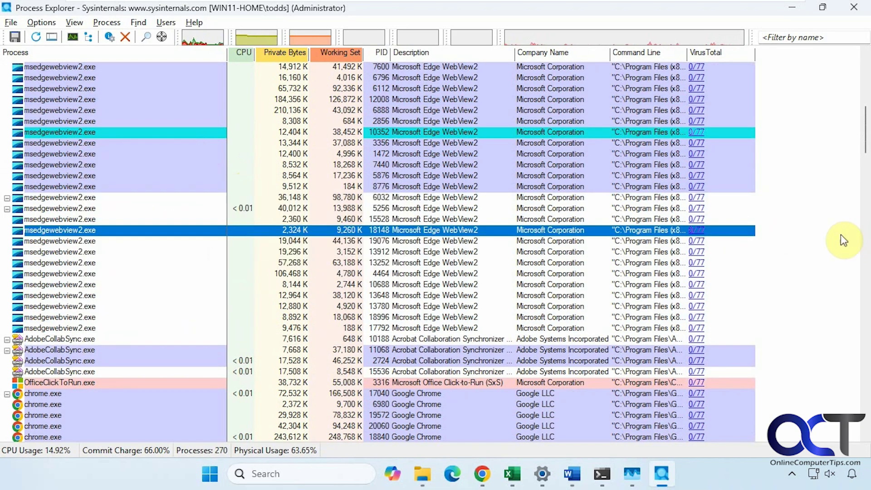
Open the Set Affinity settings for a chrome.exe process.
right_click(39, 402)
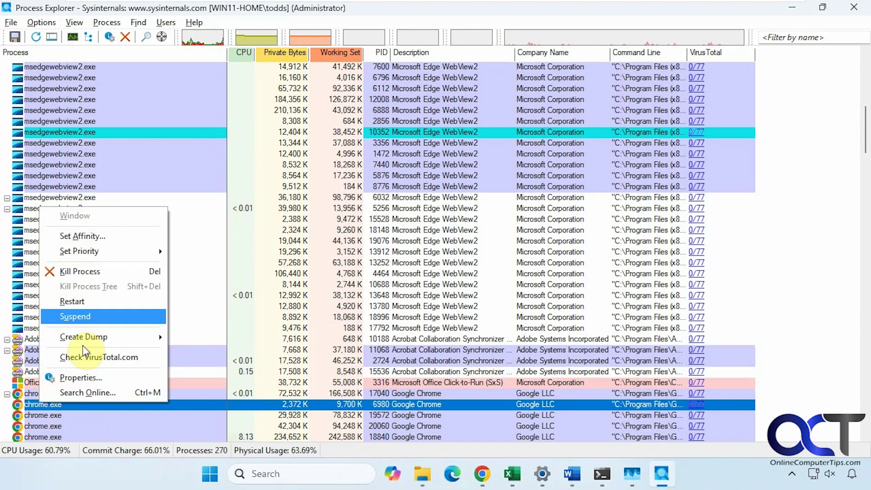
mouse_move(118, 248)
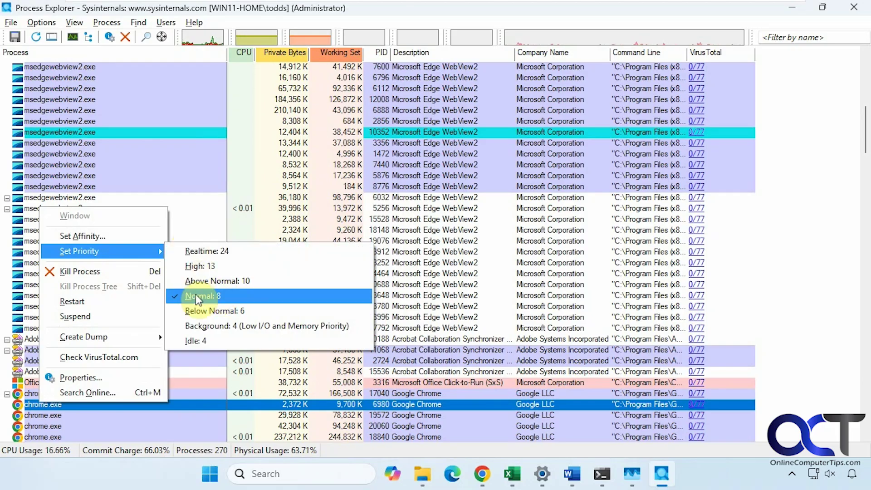
mouse_move(141, 257)
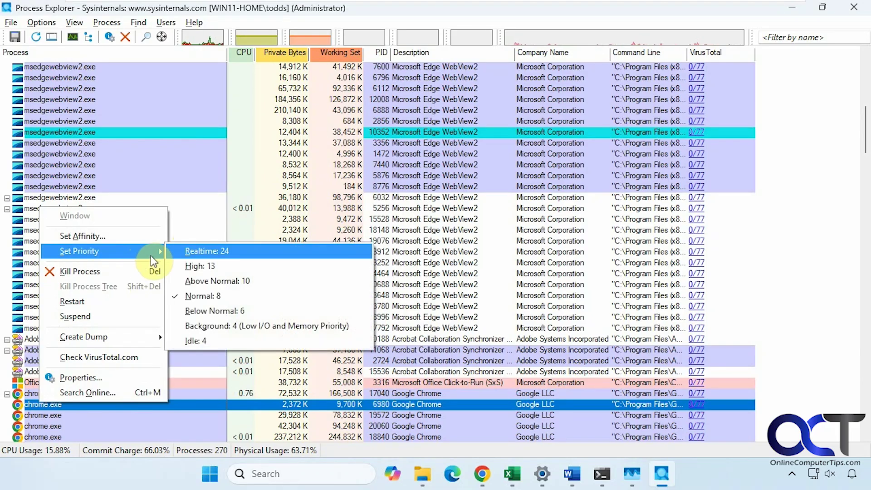
left_click(108, 235)
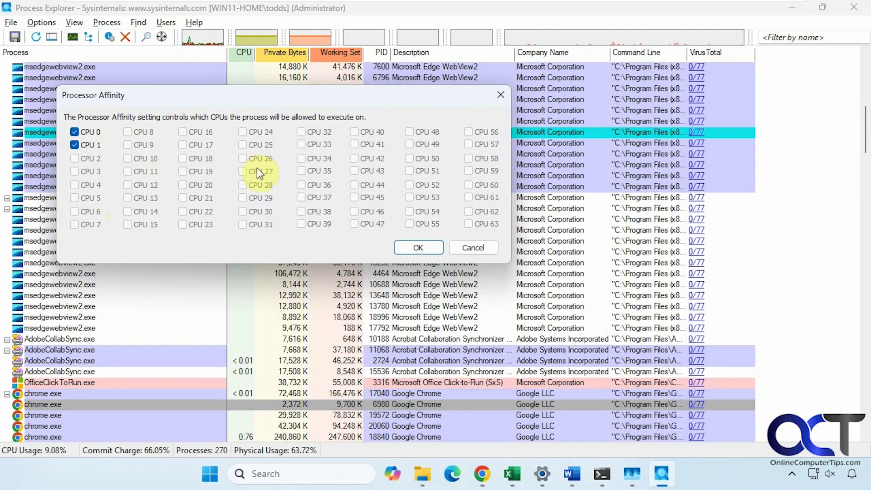
Cancel the Processor Affinity dialog, leaving CPU 0 and CPU 1 unchanged.
left_click(468, 247)
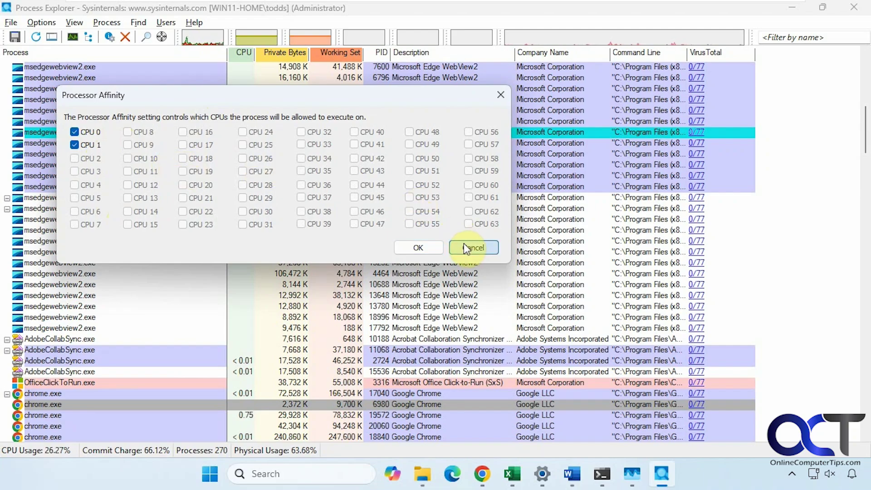
Enable Replace Task Manager, close the old Task Manager, and request Task Manager from the taskbar.
left_click(43, 22)
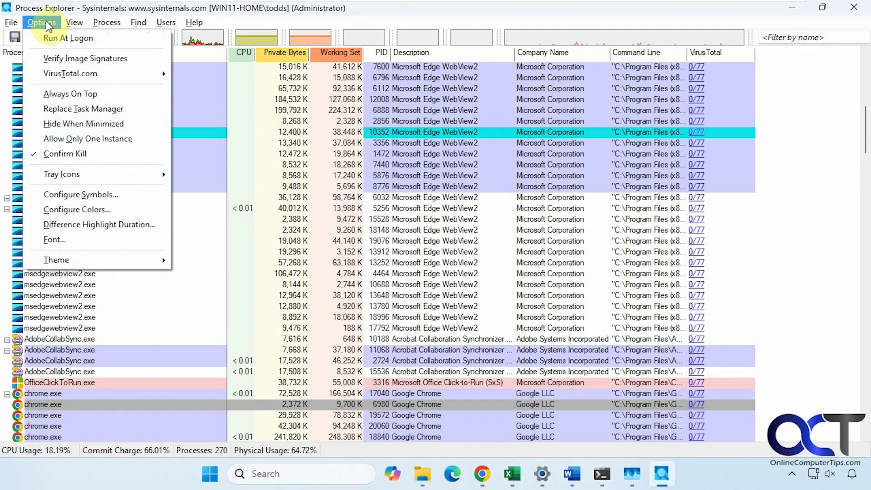
left_click(73, 109)
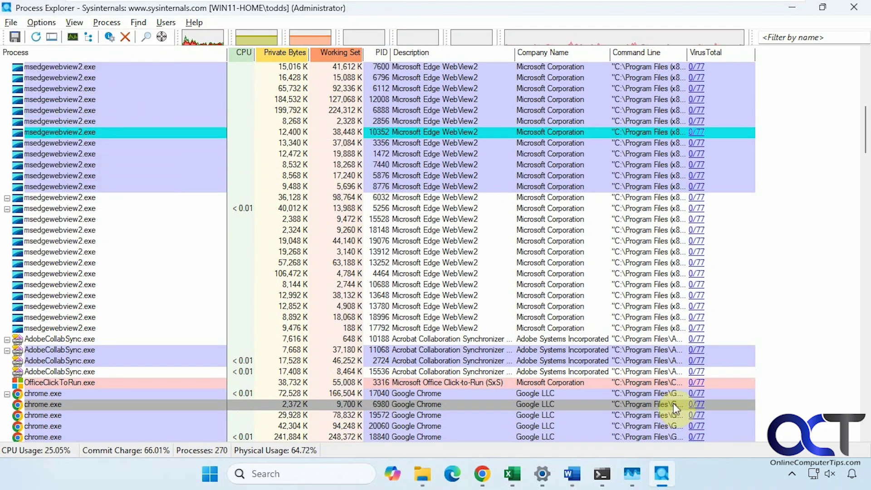
left_click(632, 474)
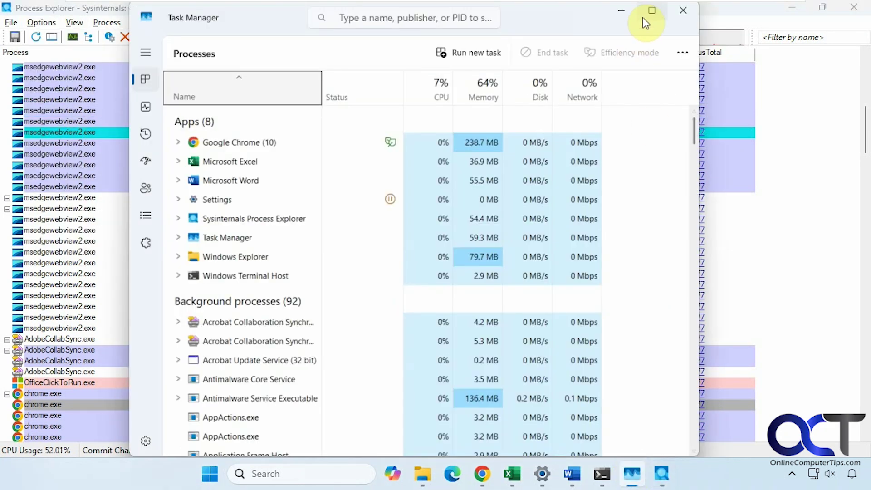
left_click(682, 14)
right_click(709, 472)
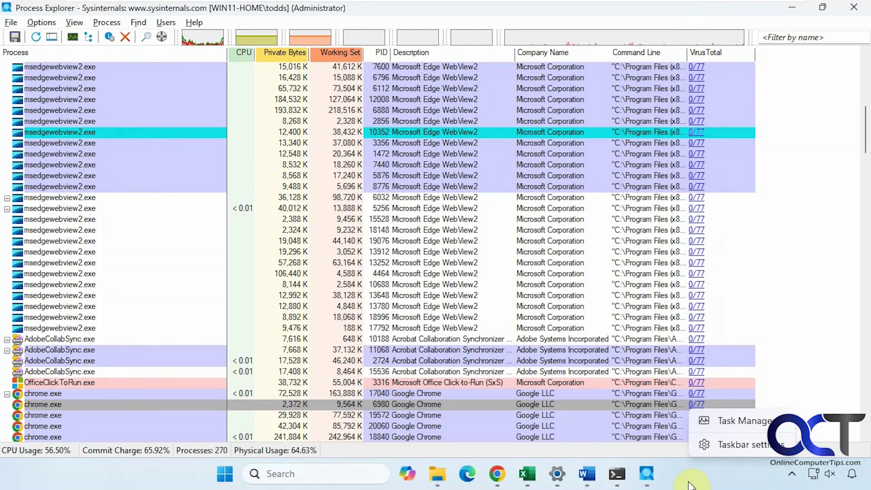
left_click(747, 424)
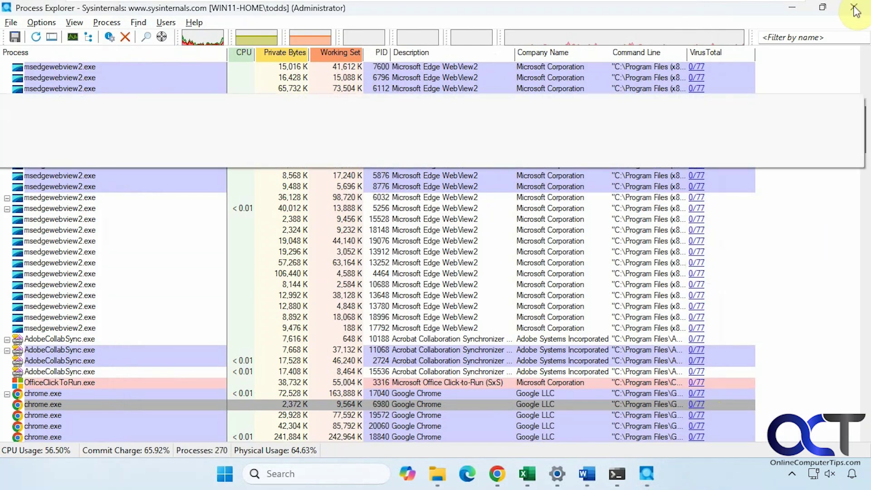
Close Process Explorer, clear the desktop, and relaunch it through the taskbar's Task Manager entry.
left_click(851, 11)
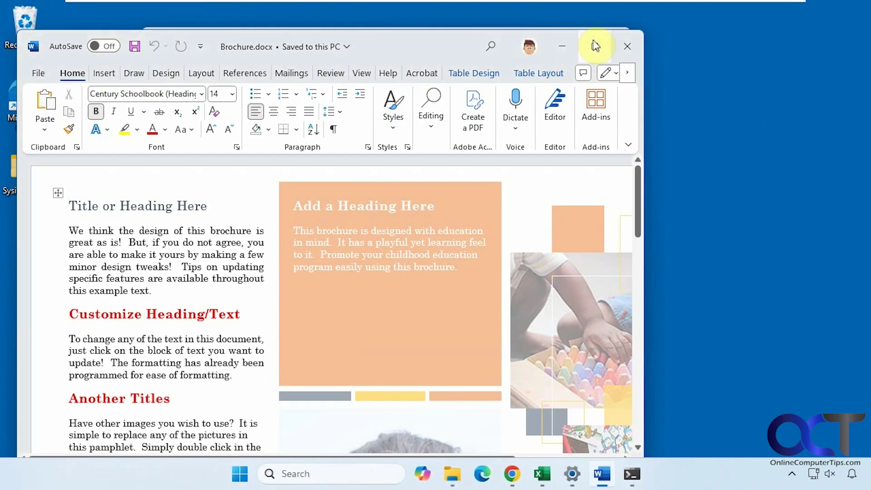
left_click(562, 47)
left_click(558, 39)
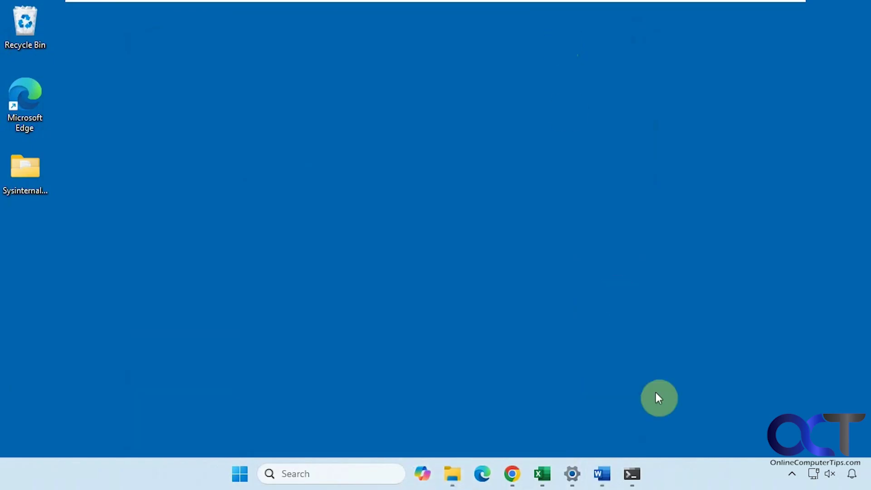
right_click(689, 474)
left_click(717, 419)
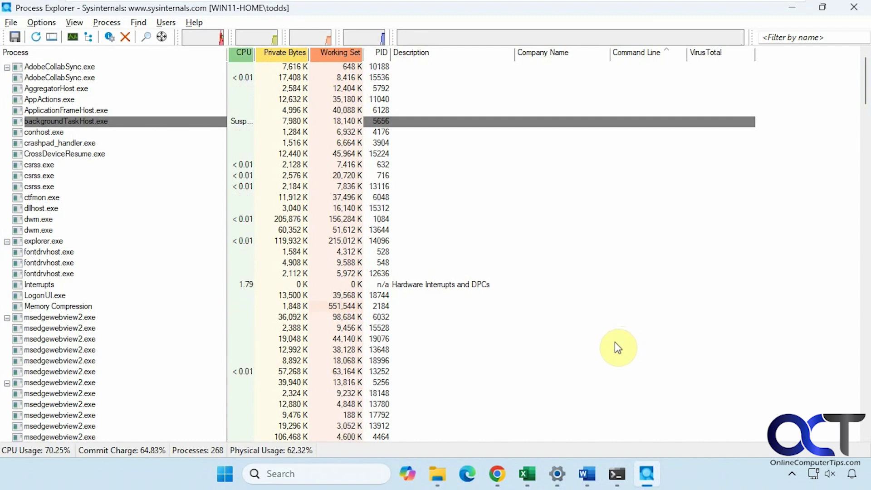
Turn off Replace Task Manager in Options, approve the UAC prompt, and close Process Explorer.
left_click(13, 22)
mouse_move(27, 22)
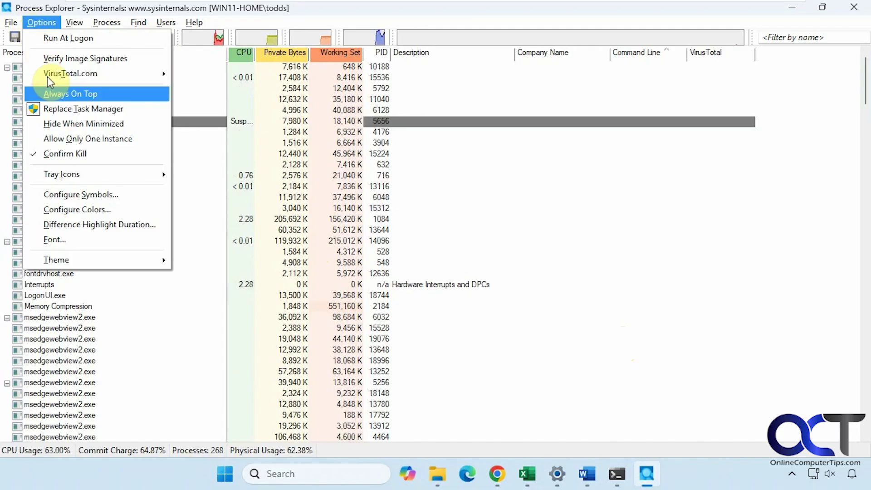
left_click(53, 104)
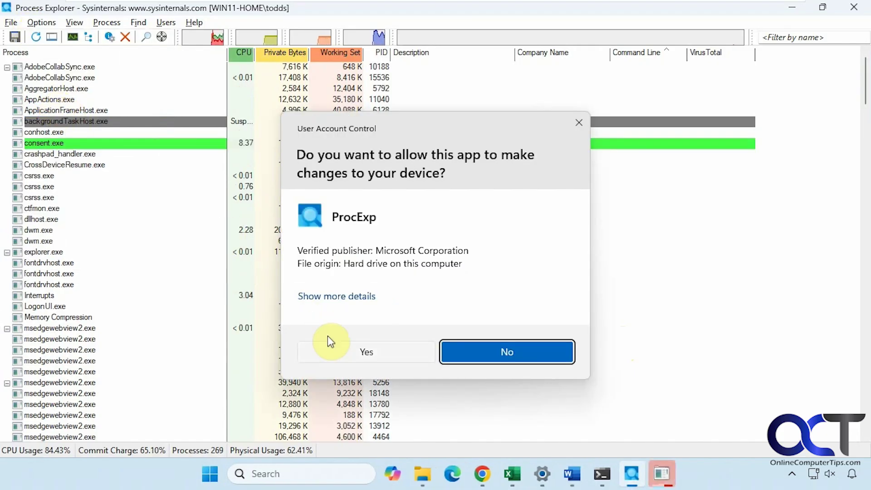
left_click(366, 351)
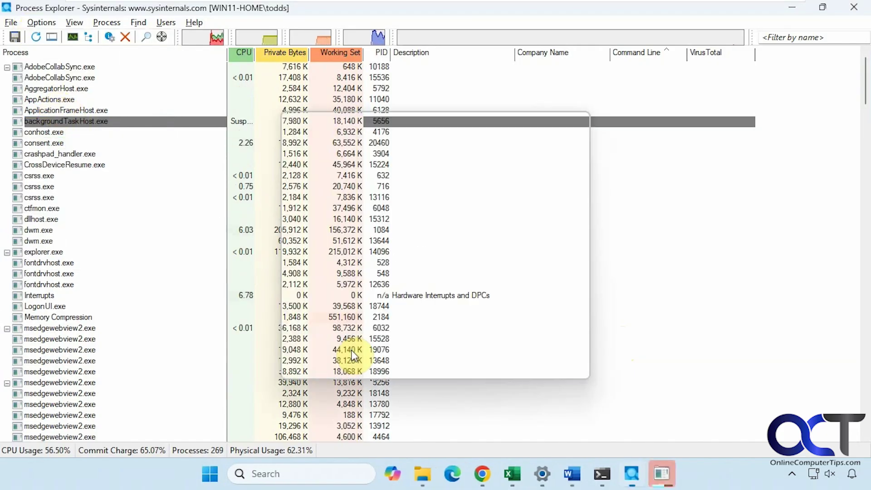
left_click(855, 7)
Launch Task Manager from the taskbar to confirm the Windows one is back, then close it and return to the SysinternalsSuite folder.
right_click(673, 475)
left_click(706, 424)
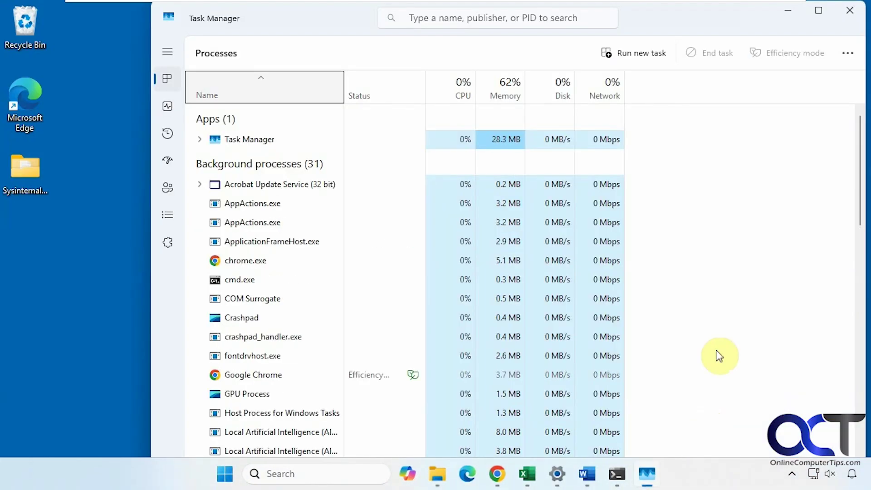
left_click(850, 18)
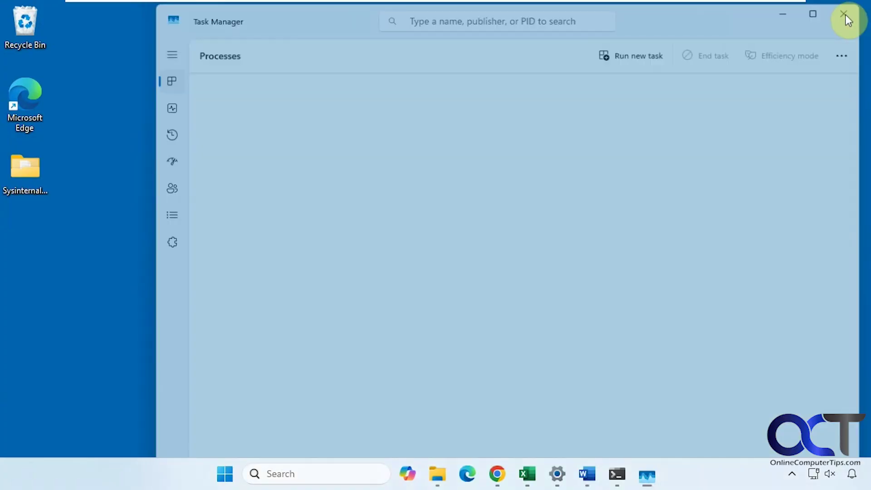
left_click(453, 473)
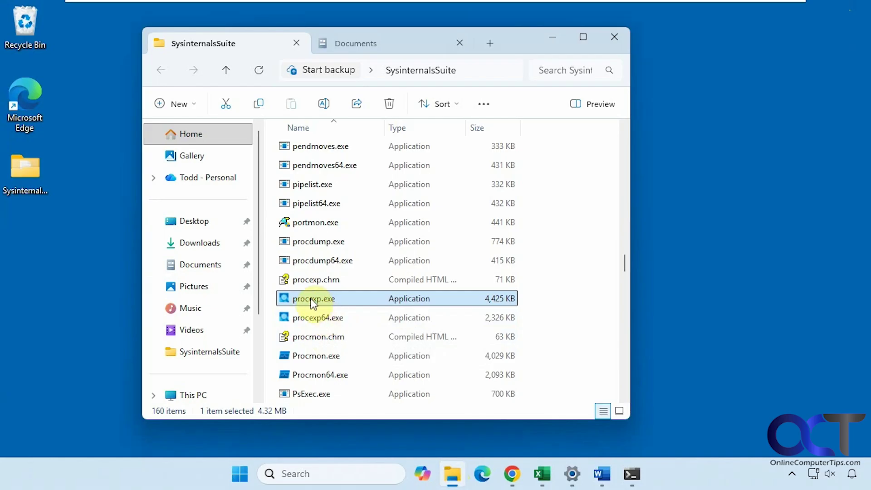
Drag procexp.exe to the desktop as a shortcut and run it as administrator.
left_click_drag(313, 302, 66, 313)
left_click(100, 363)
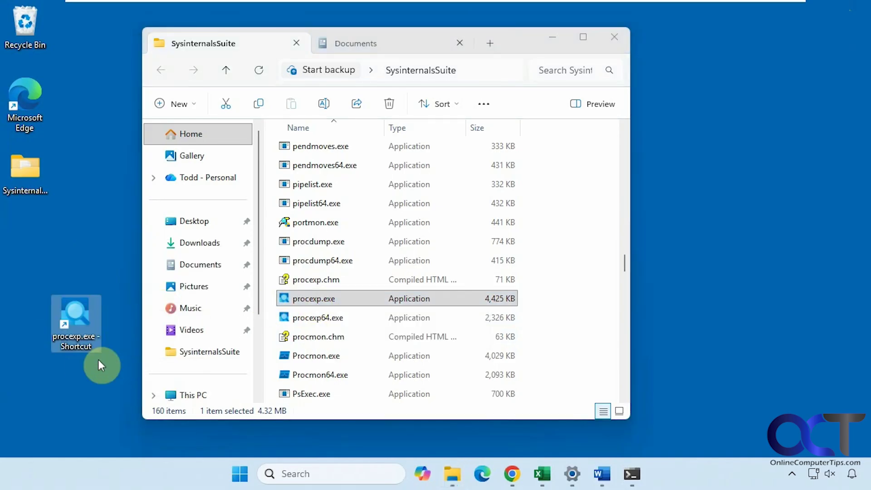
right_click(83, 319)
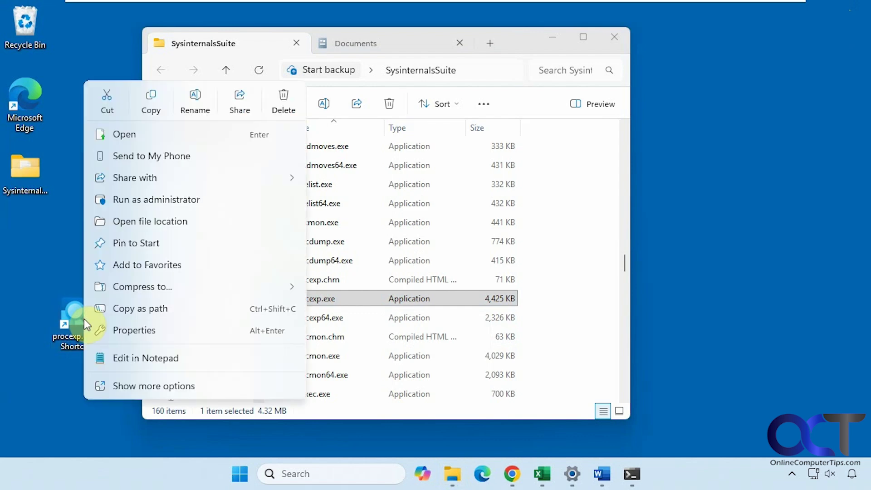
left_click(156, 199)
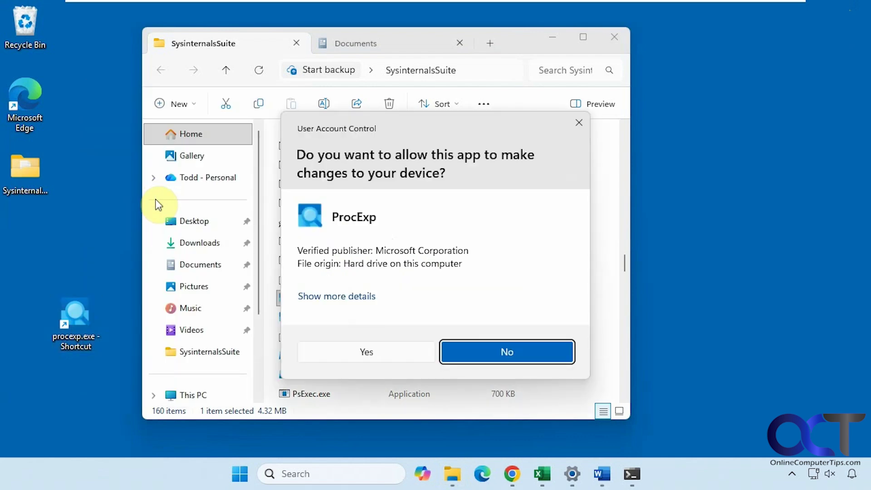
left_click(353, 354)
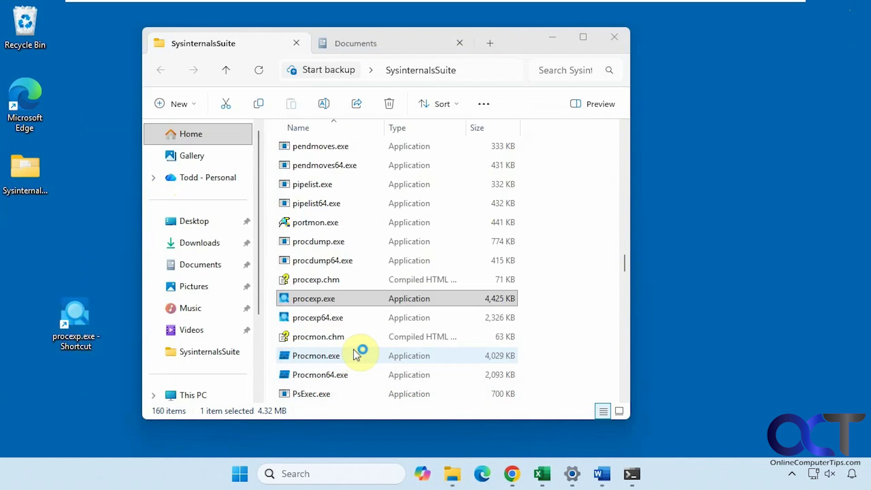